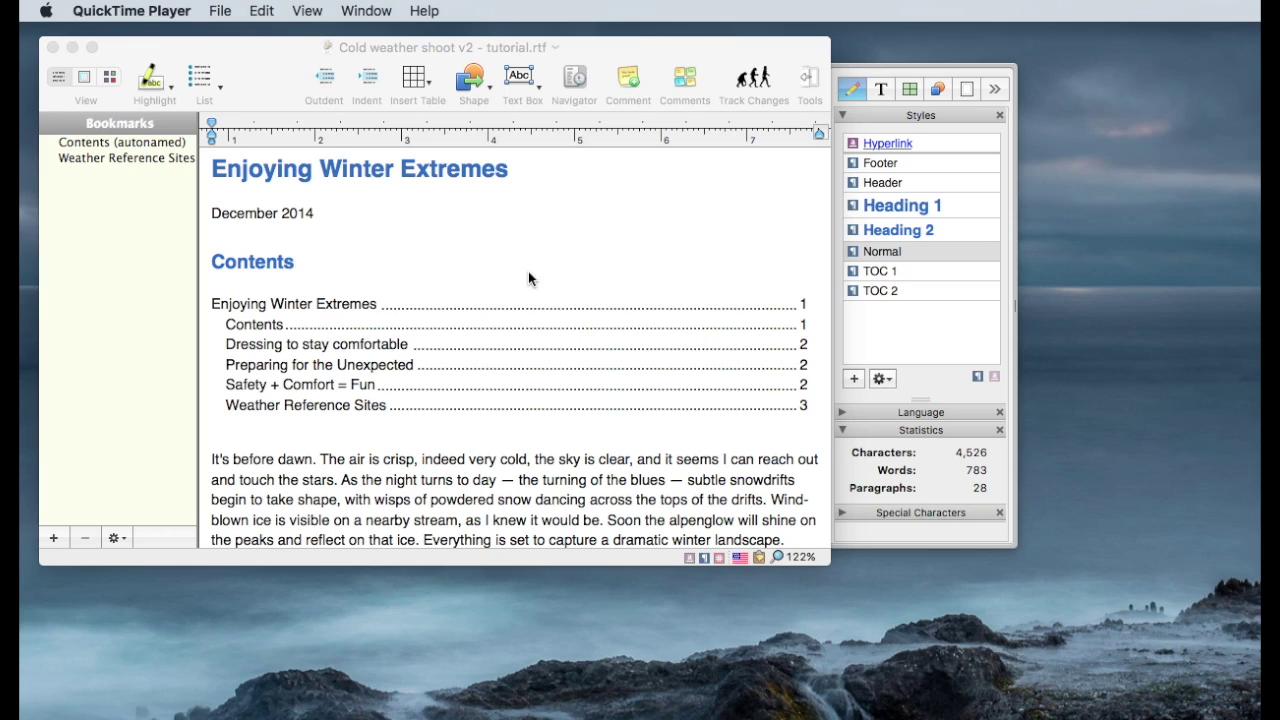
Find the phrase "guide to cold" in the entire document and close the search dialog
left_click(528, 271)
key("super+f")
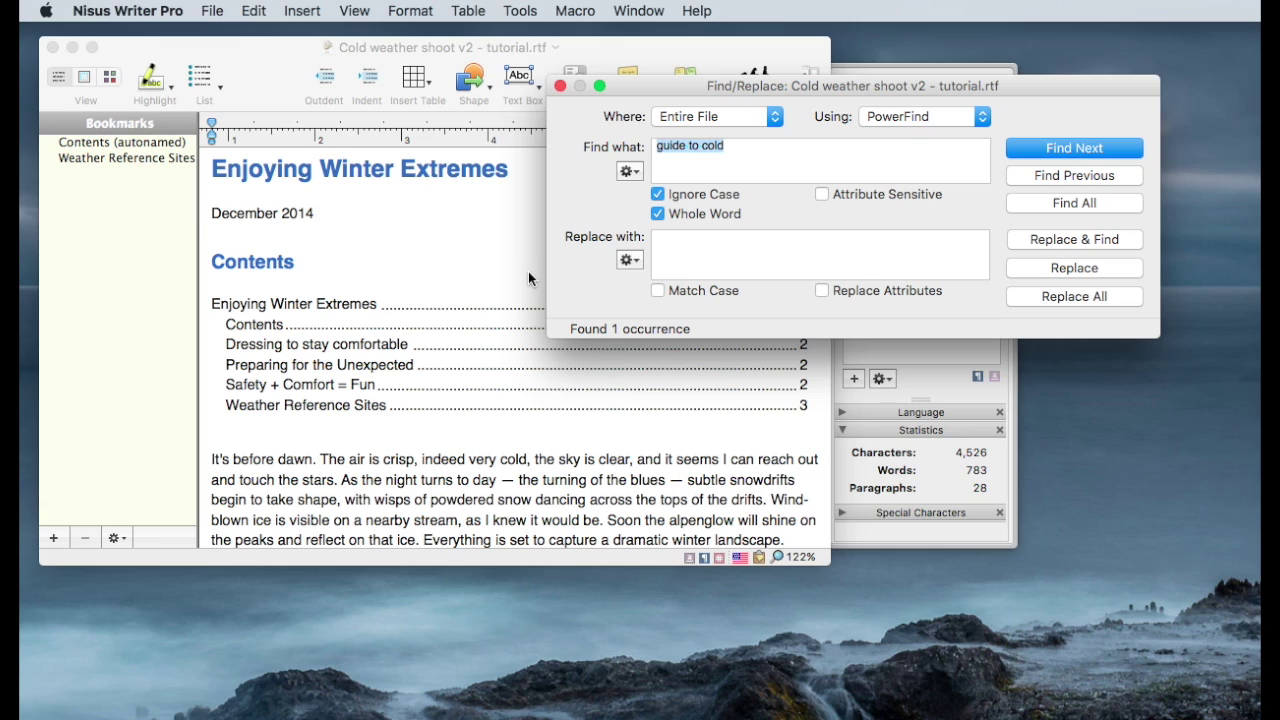
key("Return")
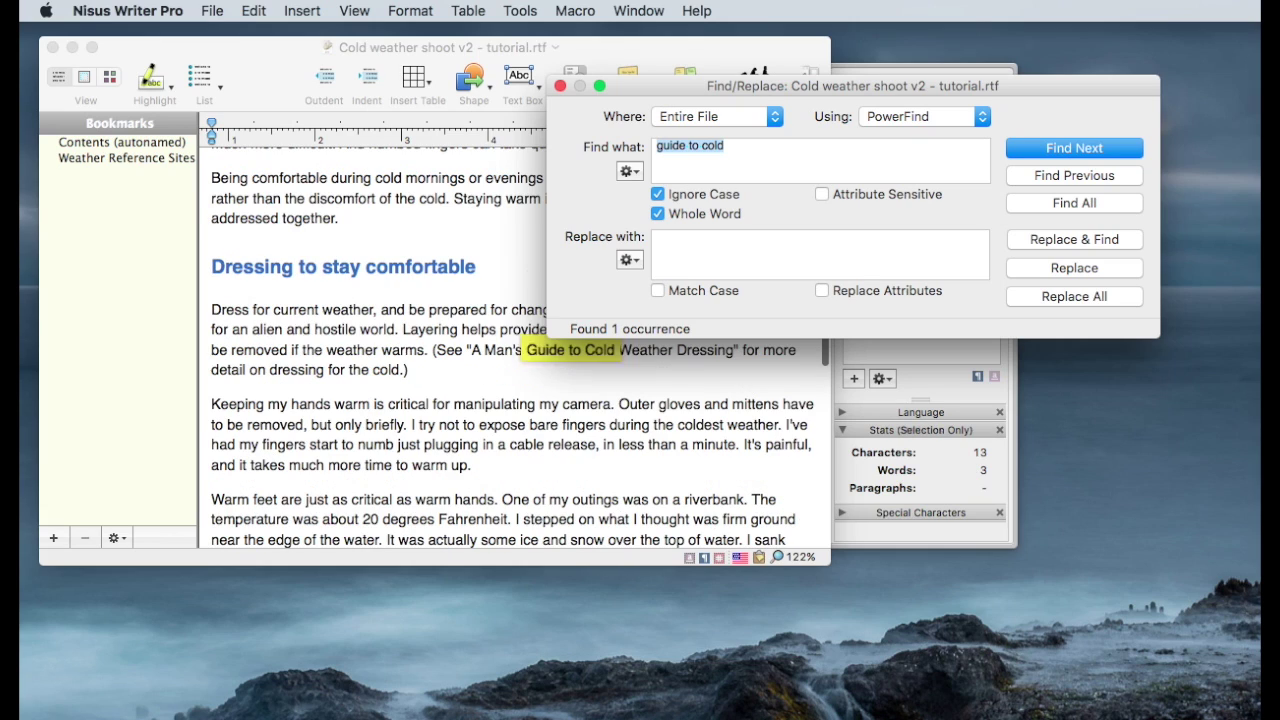
left_click(560, 86)
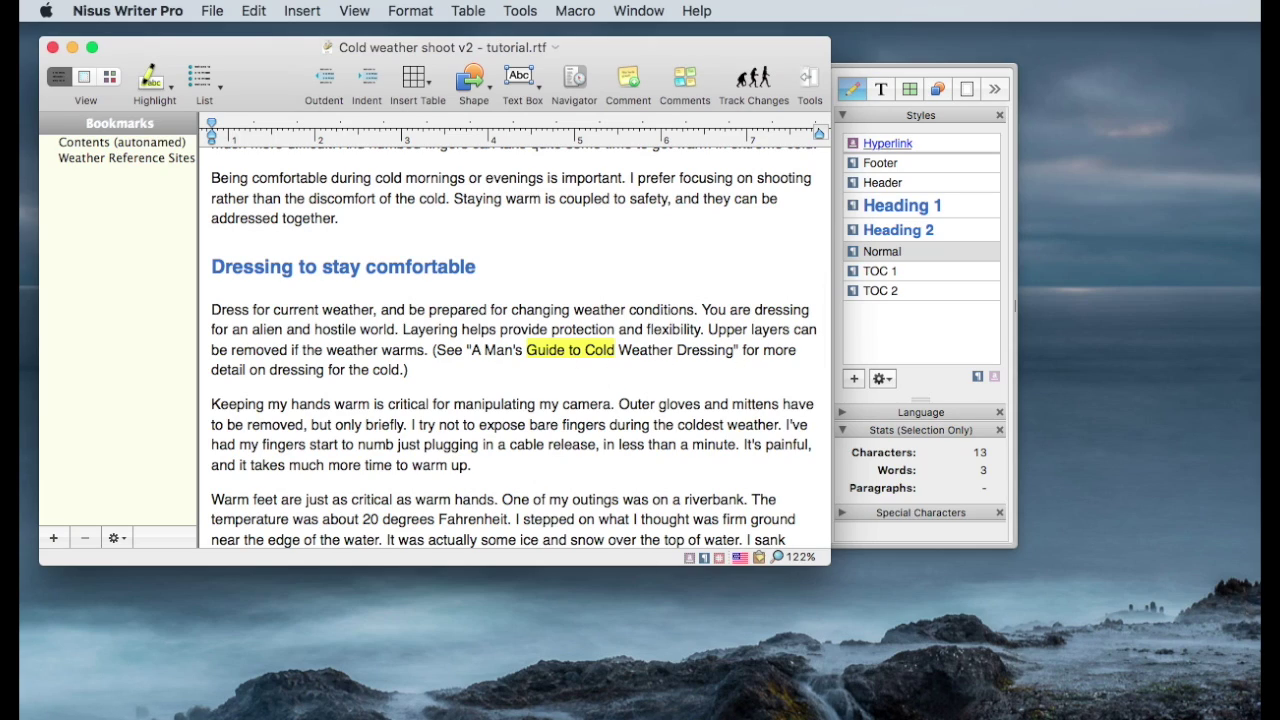
Switch to Safari, copy the web address of the article "A Man's Guide to Cold Weather Dressing", and minimize the browser window
left_click(417, 705)
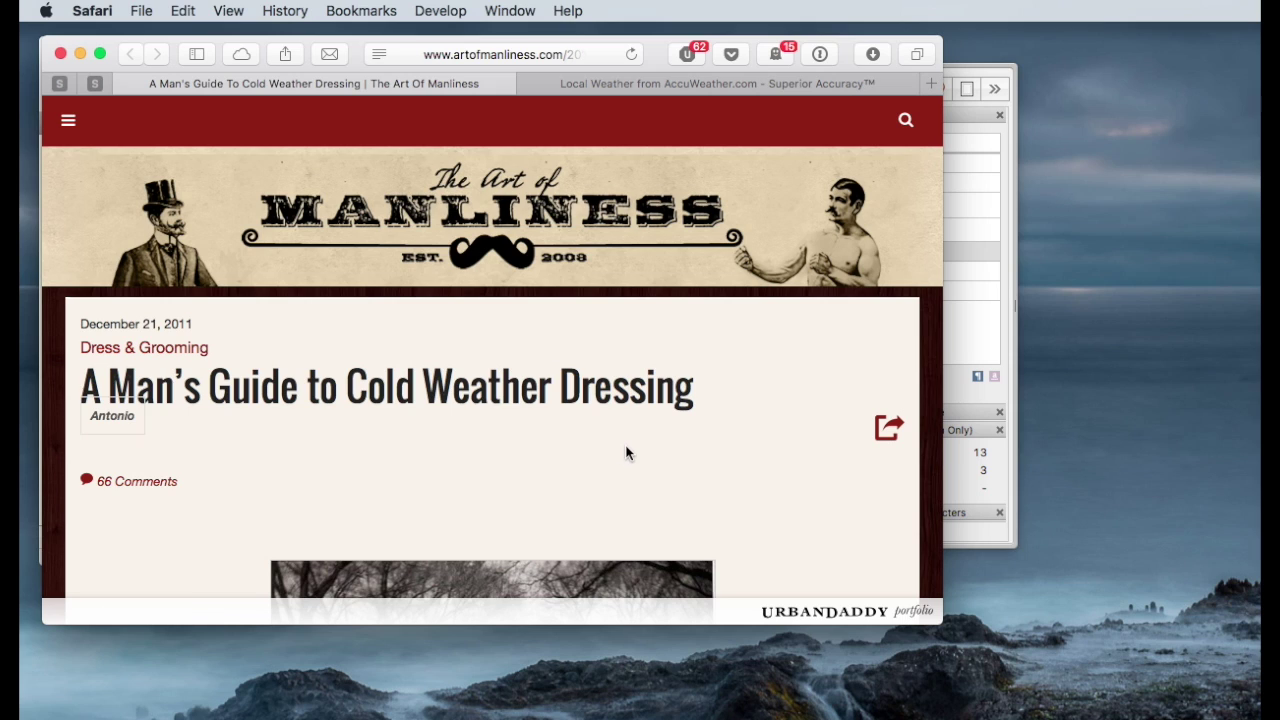
scroll(628, 458, "down", 8)
scroll(625, 451, "up", 10)
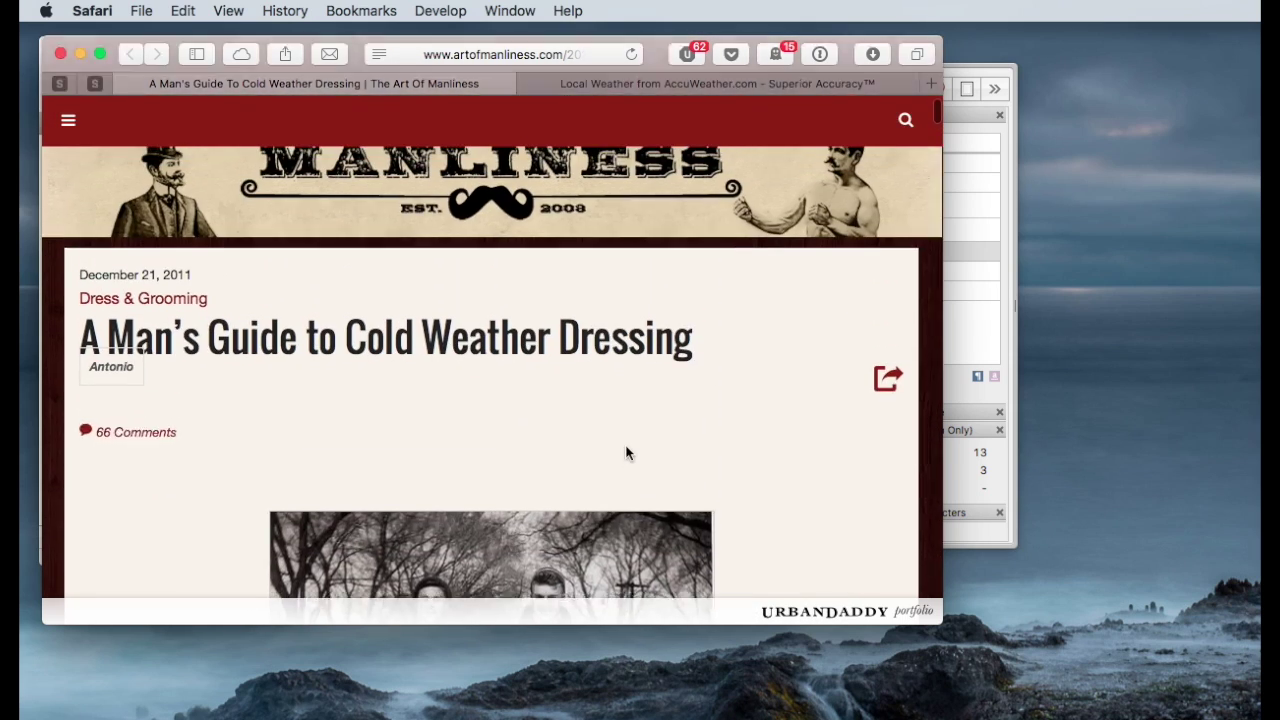
left_click(535, 53)
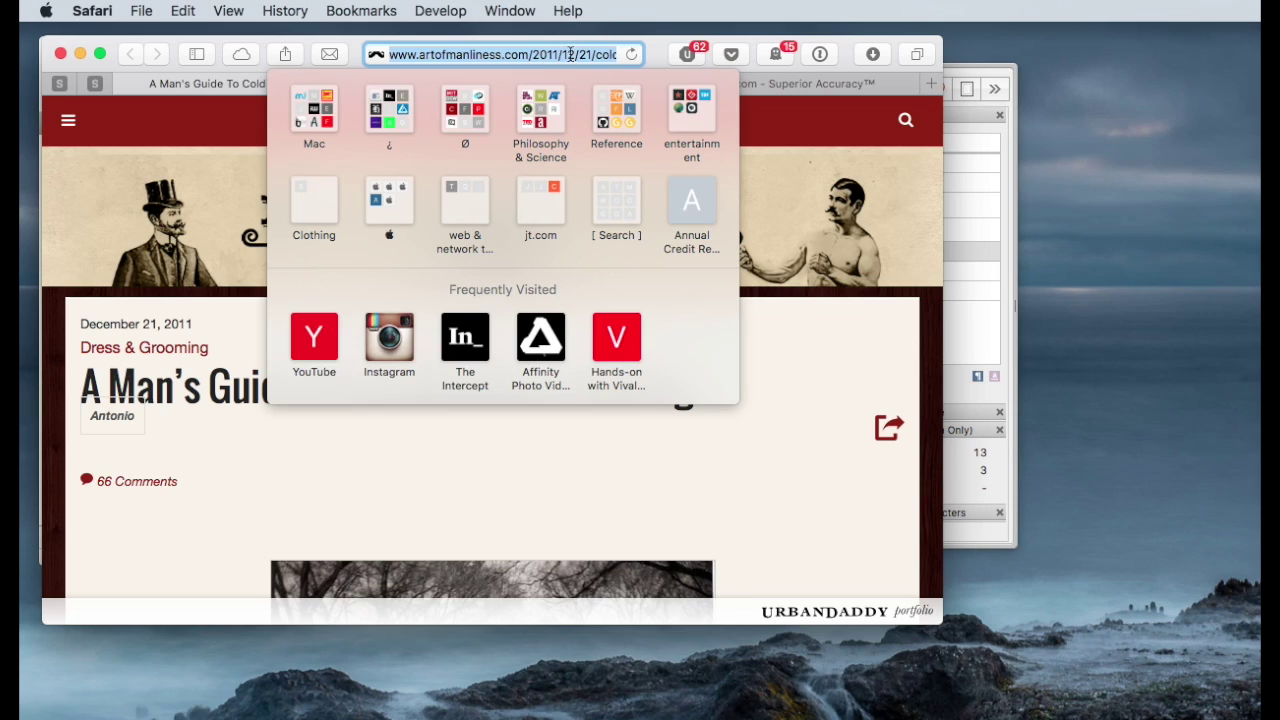
left_click(657, 48)
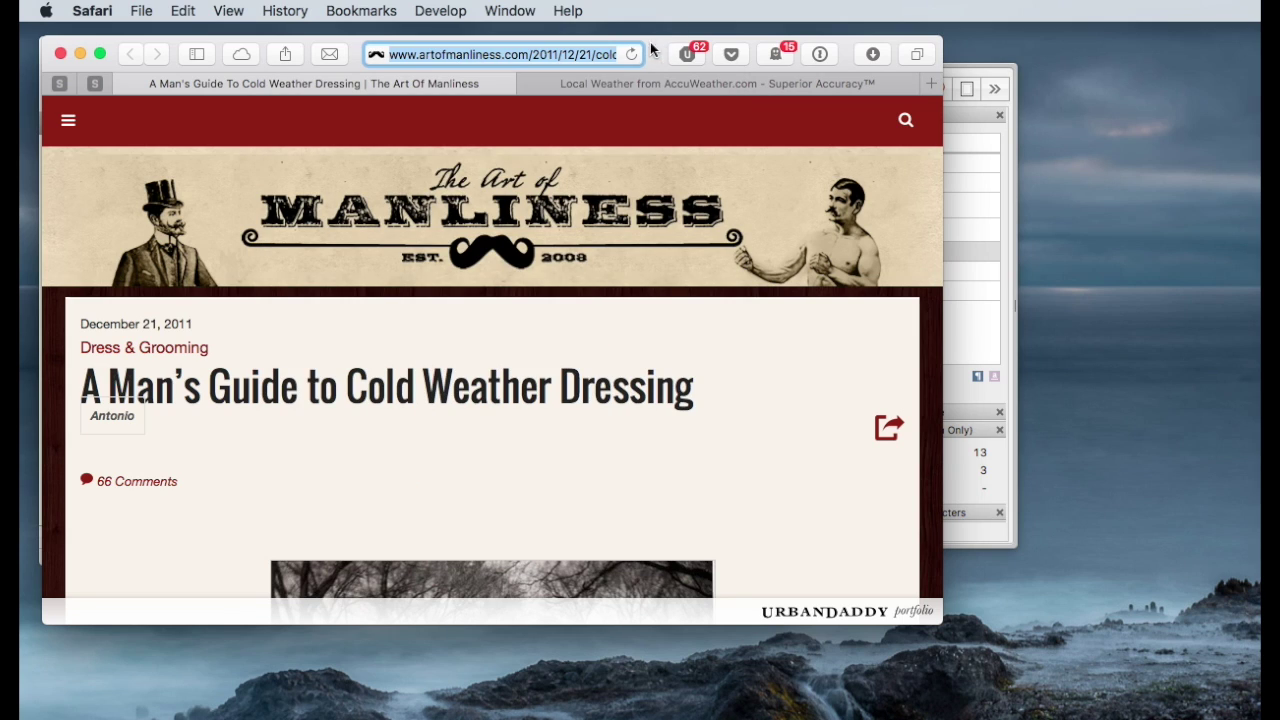
left_click(80, 53)
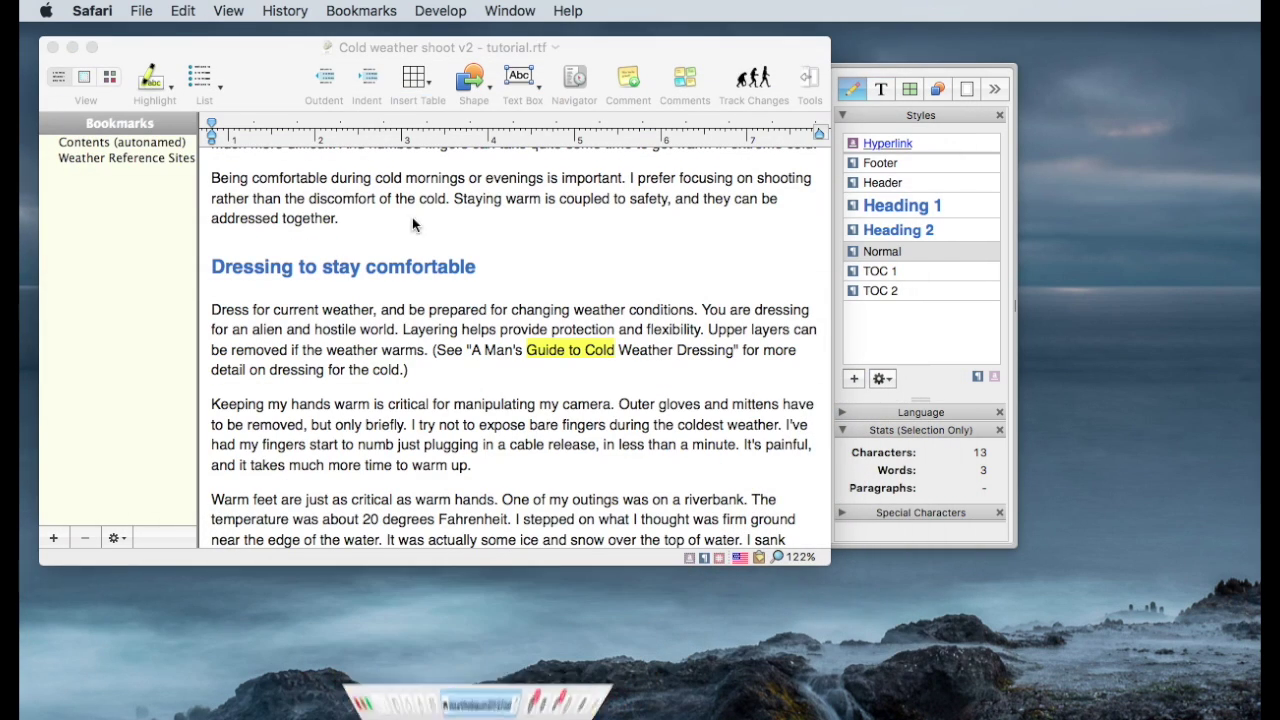
In Nisus Writer Pro, hyperlink the text "A Man's Guide to Cold Weather Dressing" to the copied artofmanliness.com article address
left_click(524, 257)
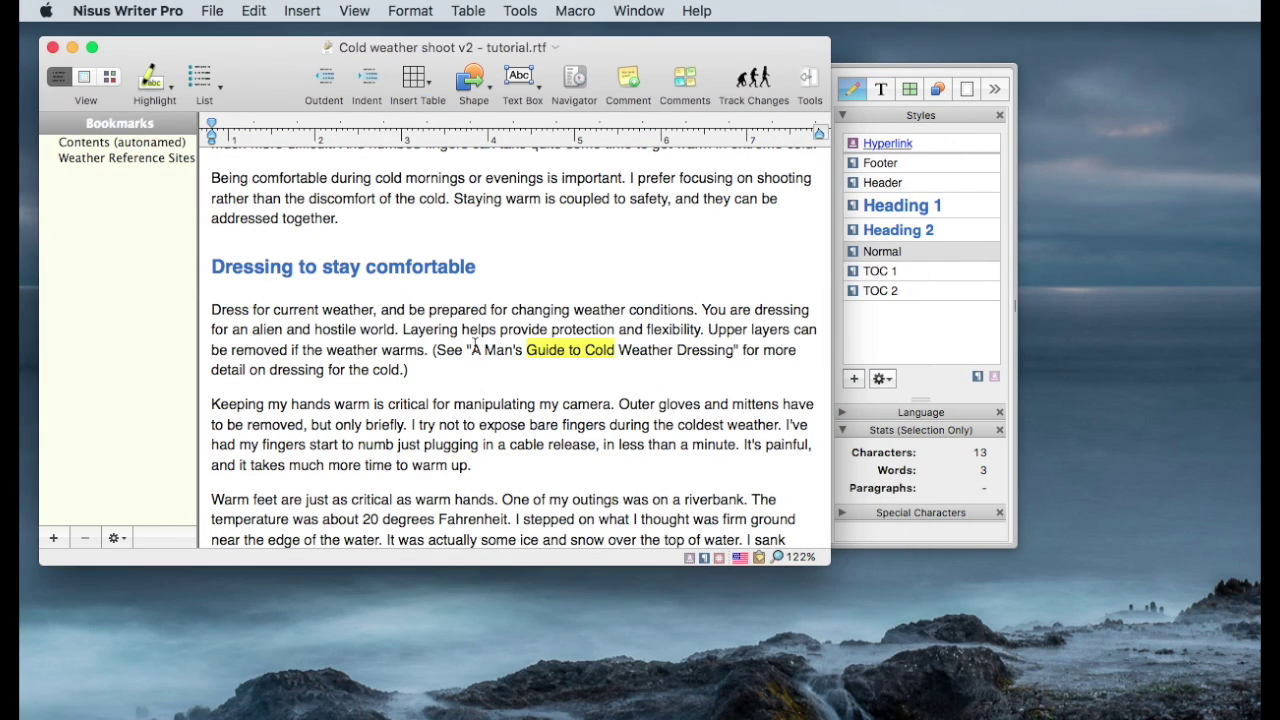
left_click(476, 350)
left_click_drag(473, 350, 734, 352)
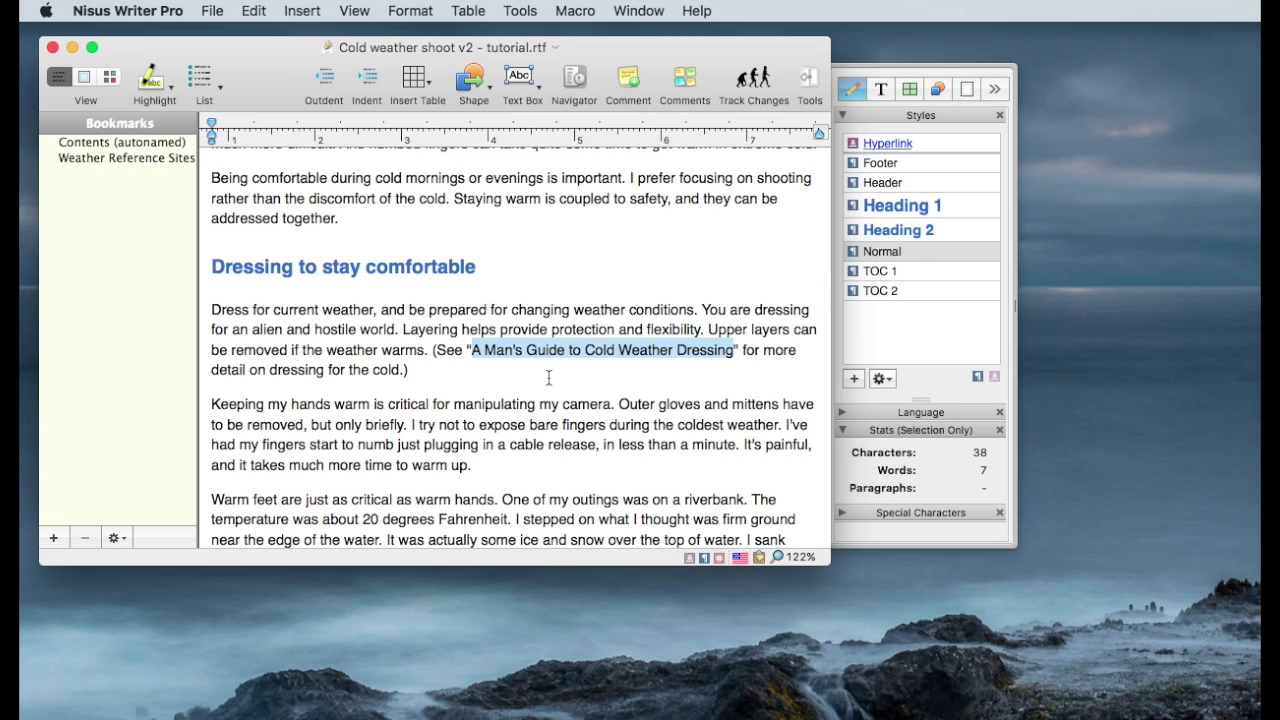
left_click(305, 12)
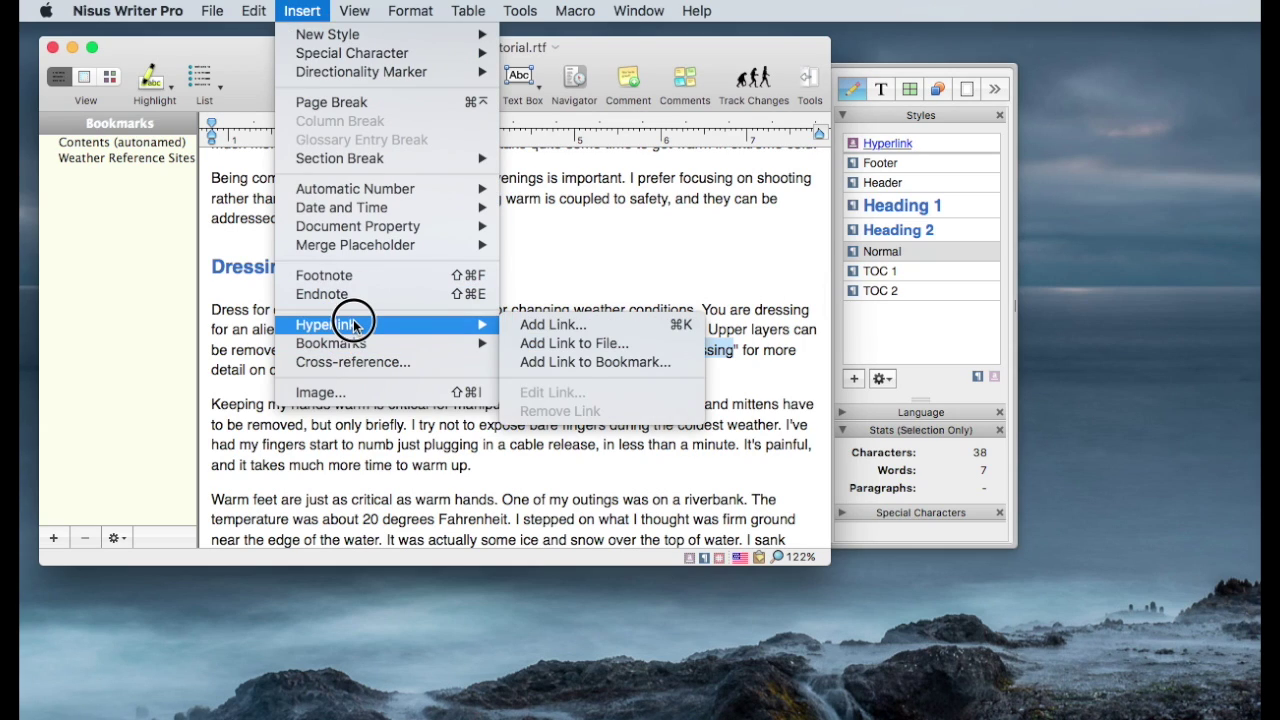
mouse_move(484, 343)
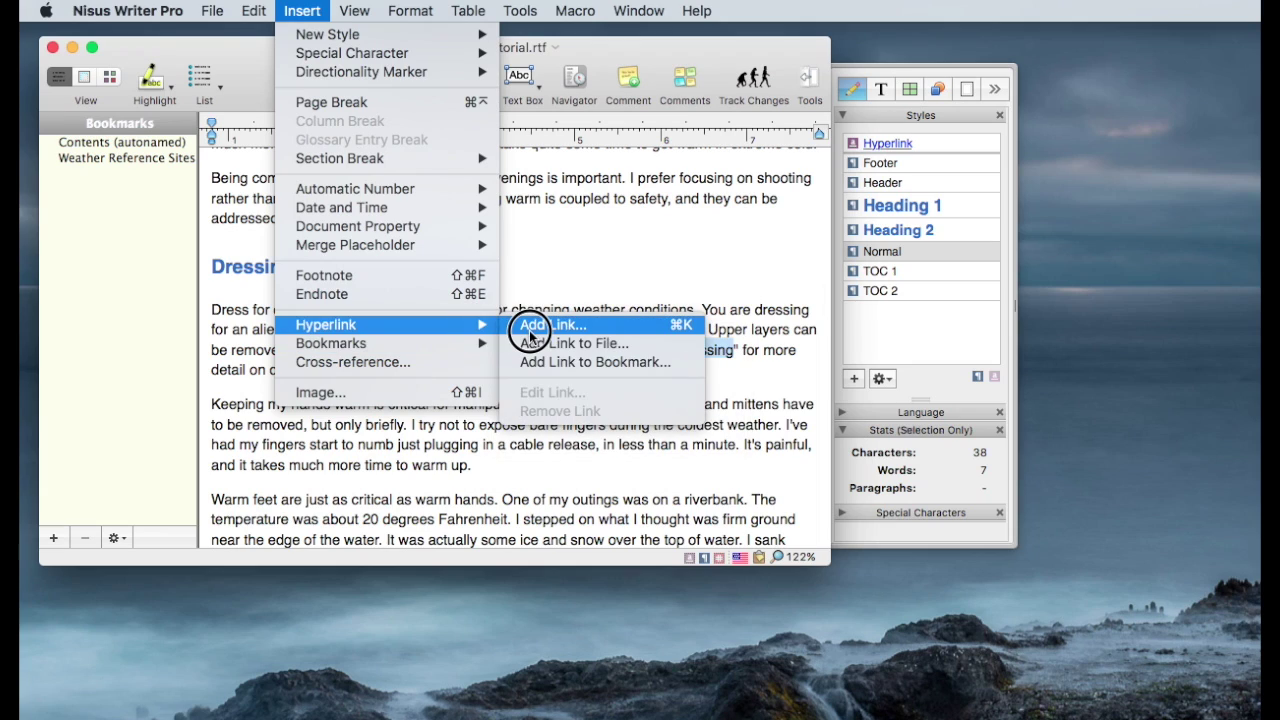
left_click(531, 334)
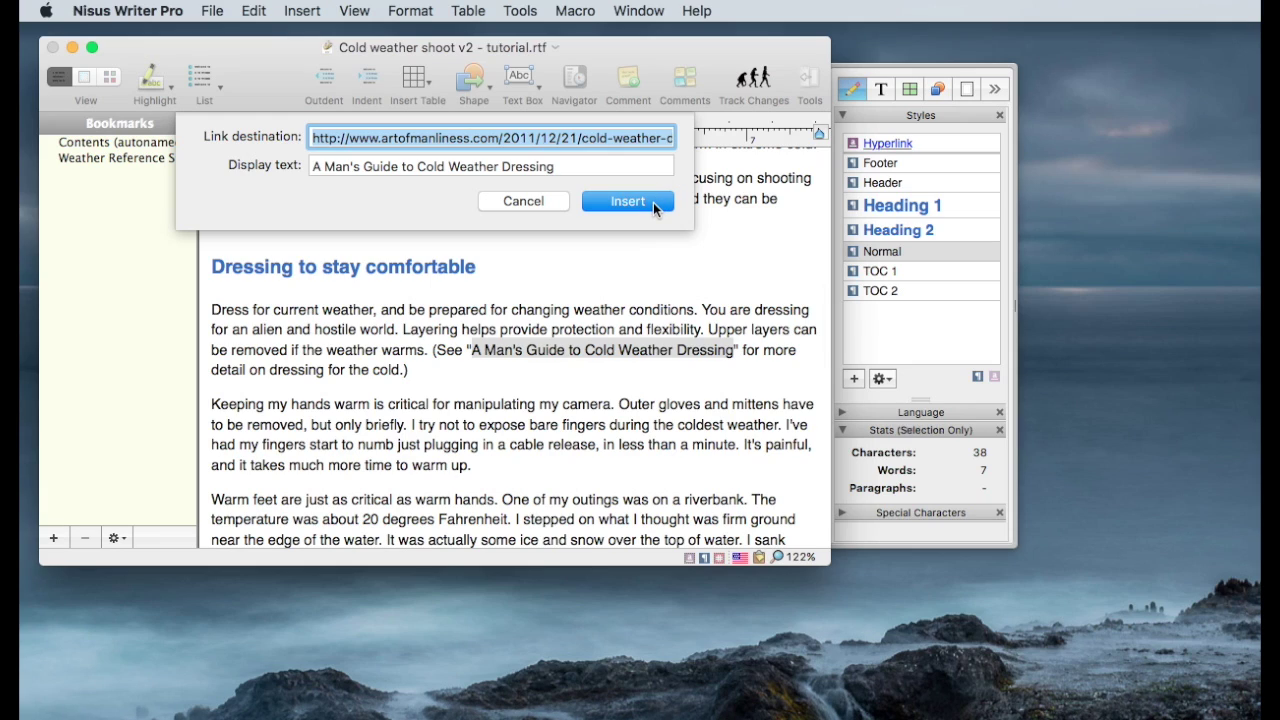
left_click(655, 205)
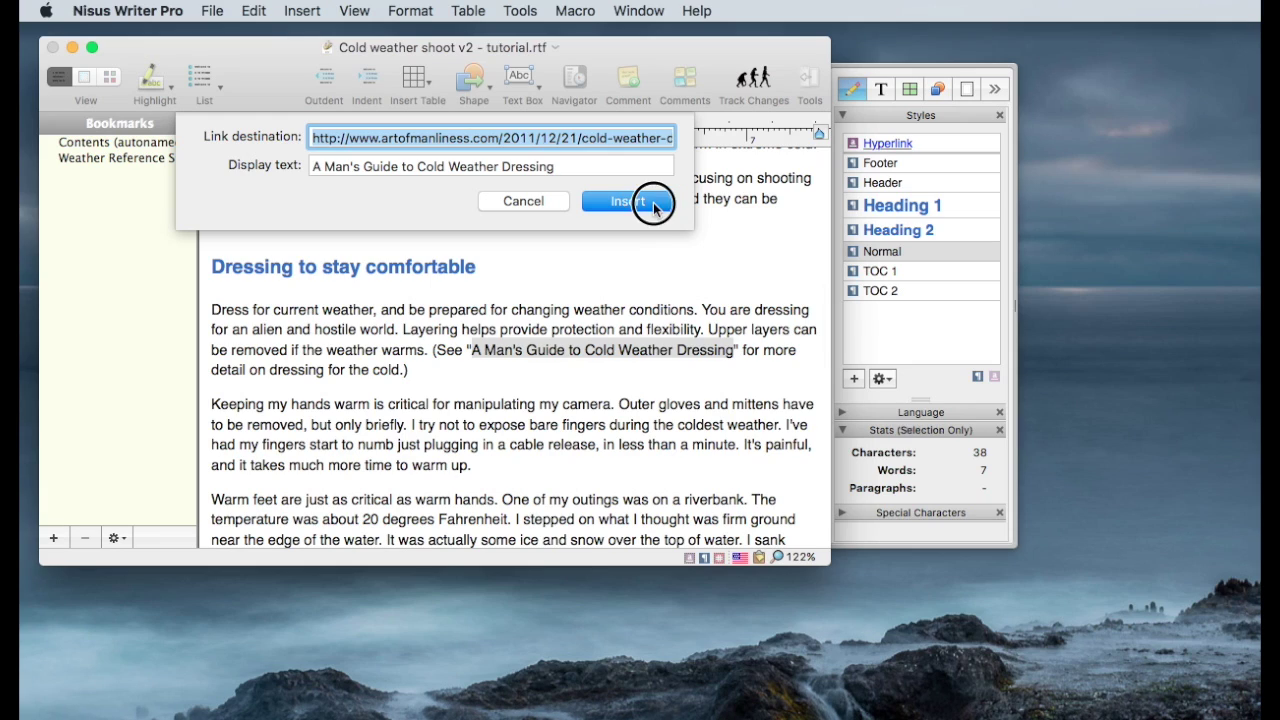
left_click(640, 372)
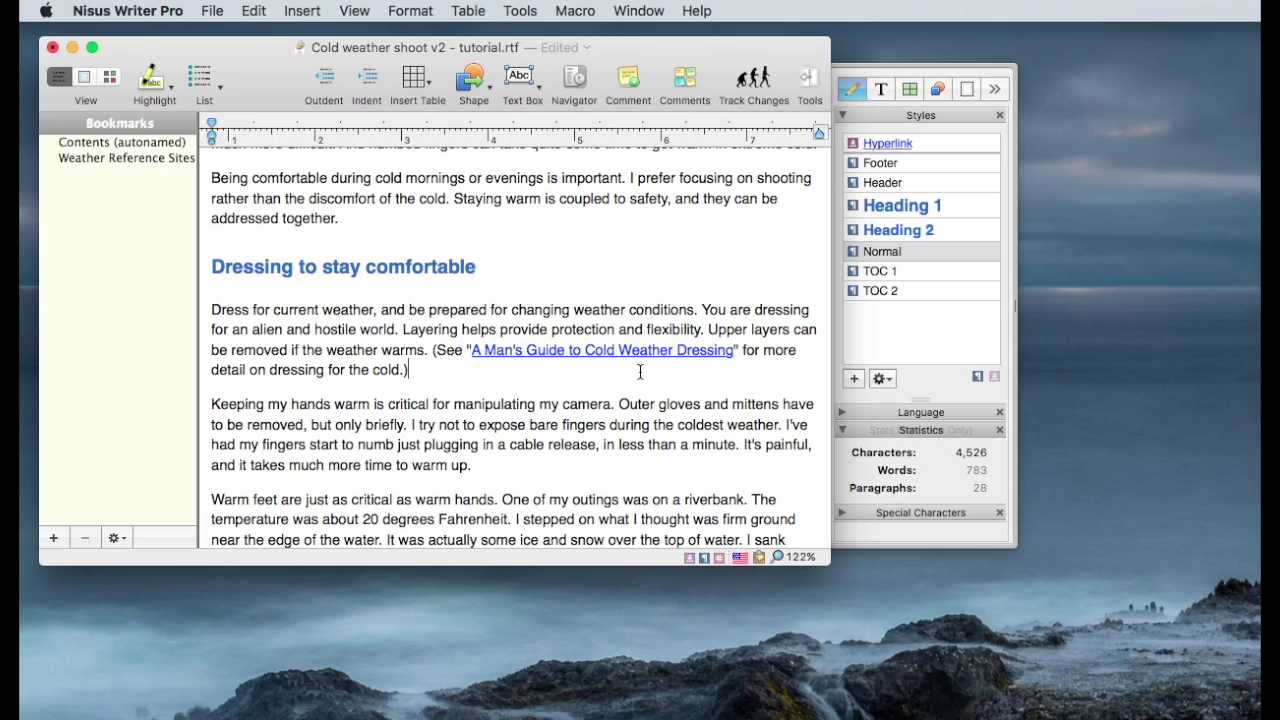
Test the new article link and the page number link for Weather Reference Sites in the table of contents
left_click(590, 352)
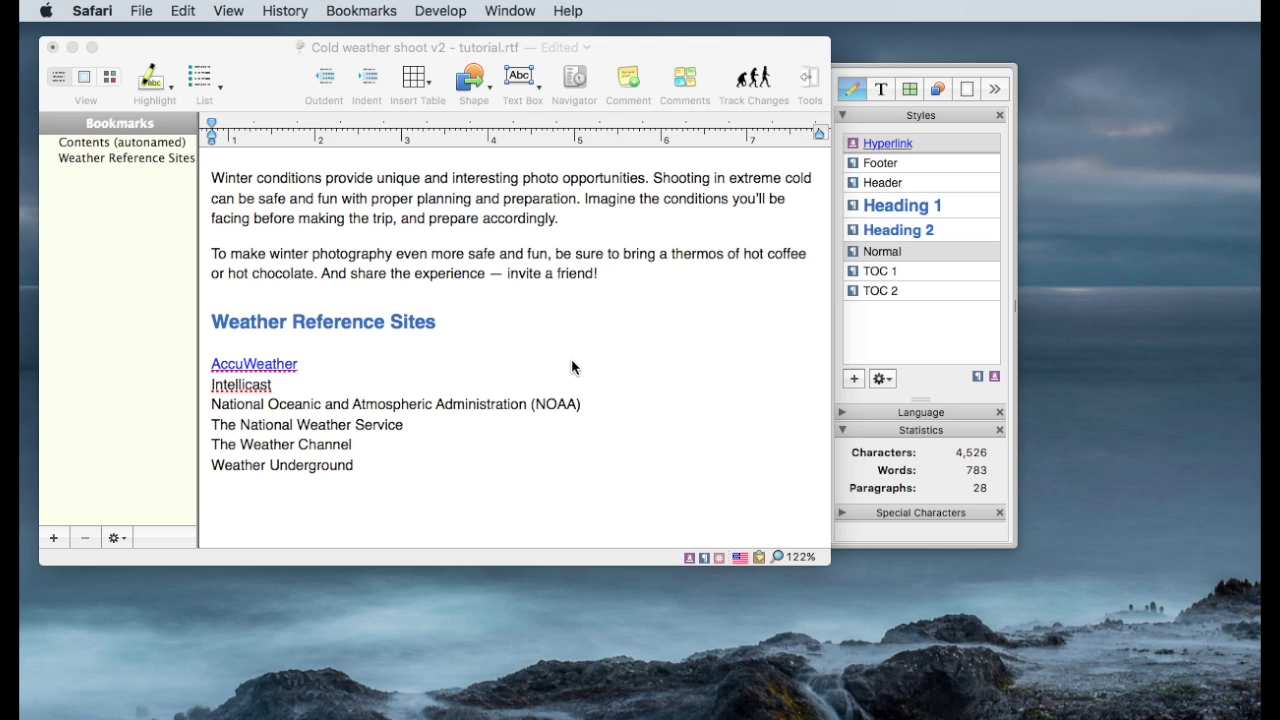
scroll(557, 349, "down", 2)
scroll(556, 349, "up", 20)
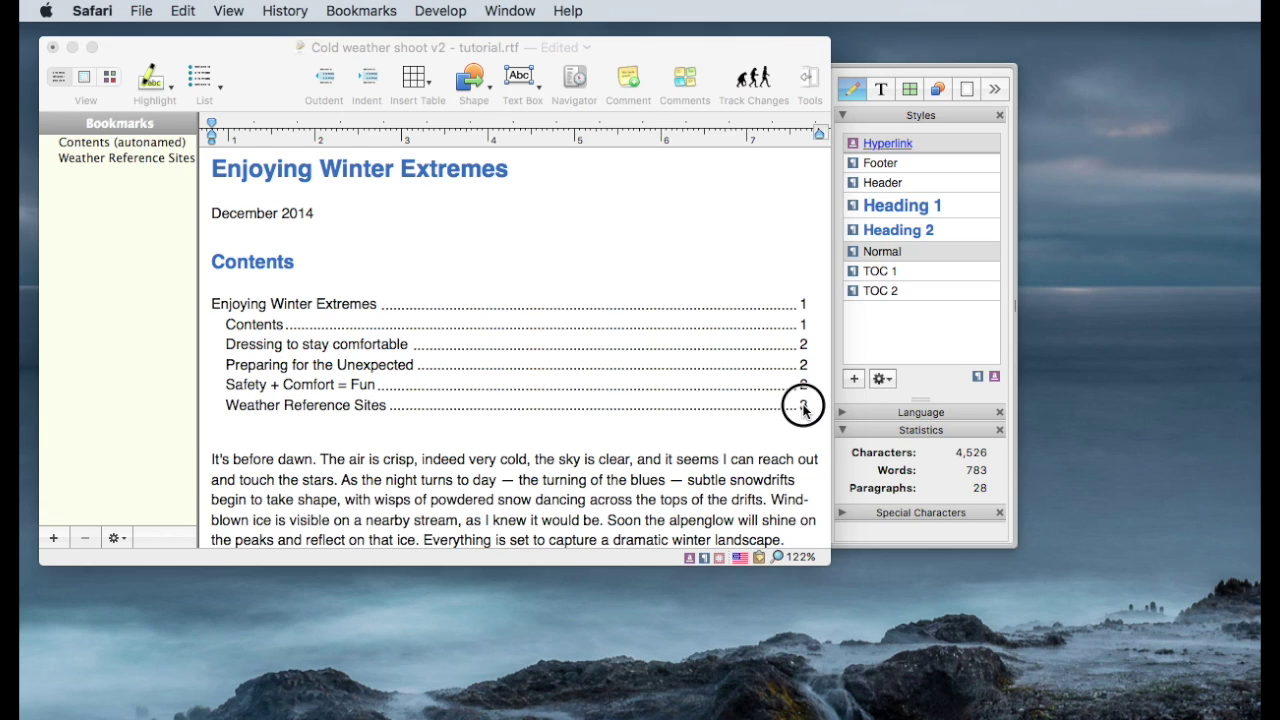
left_click(806, 408)
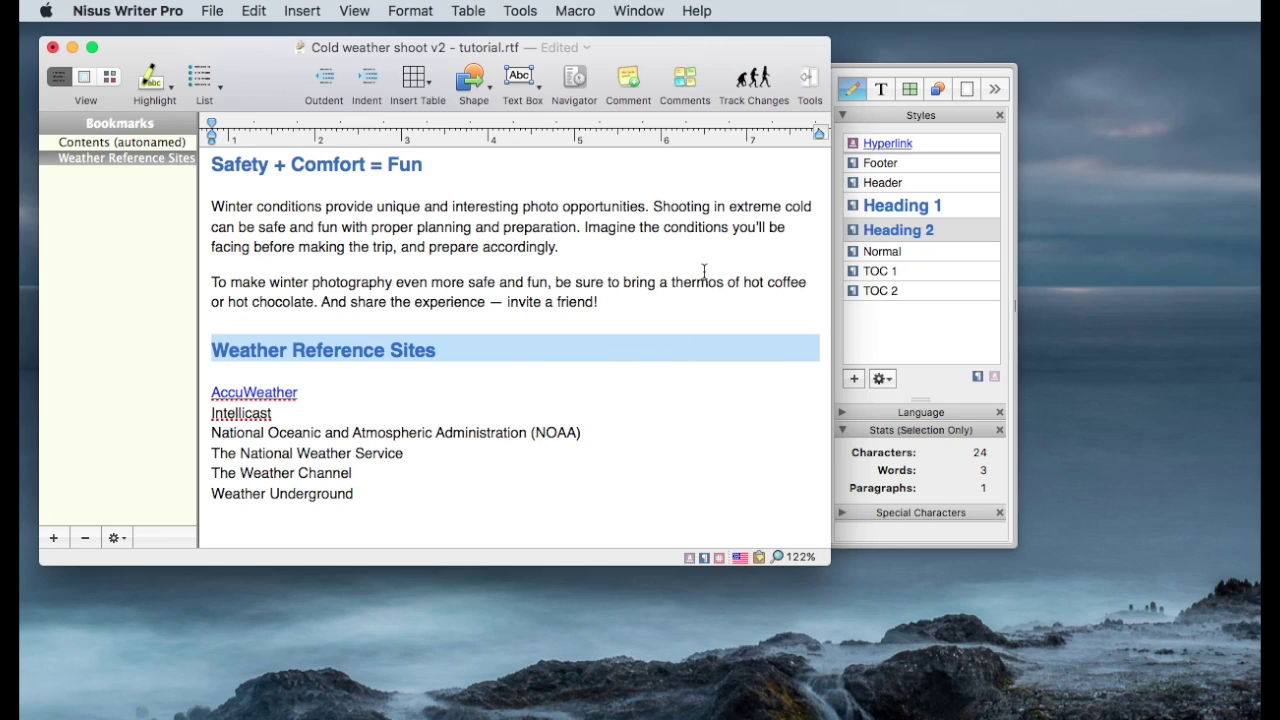
left_click(455, 362)
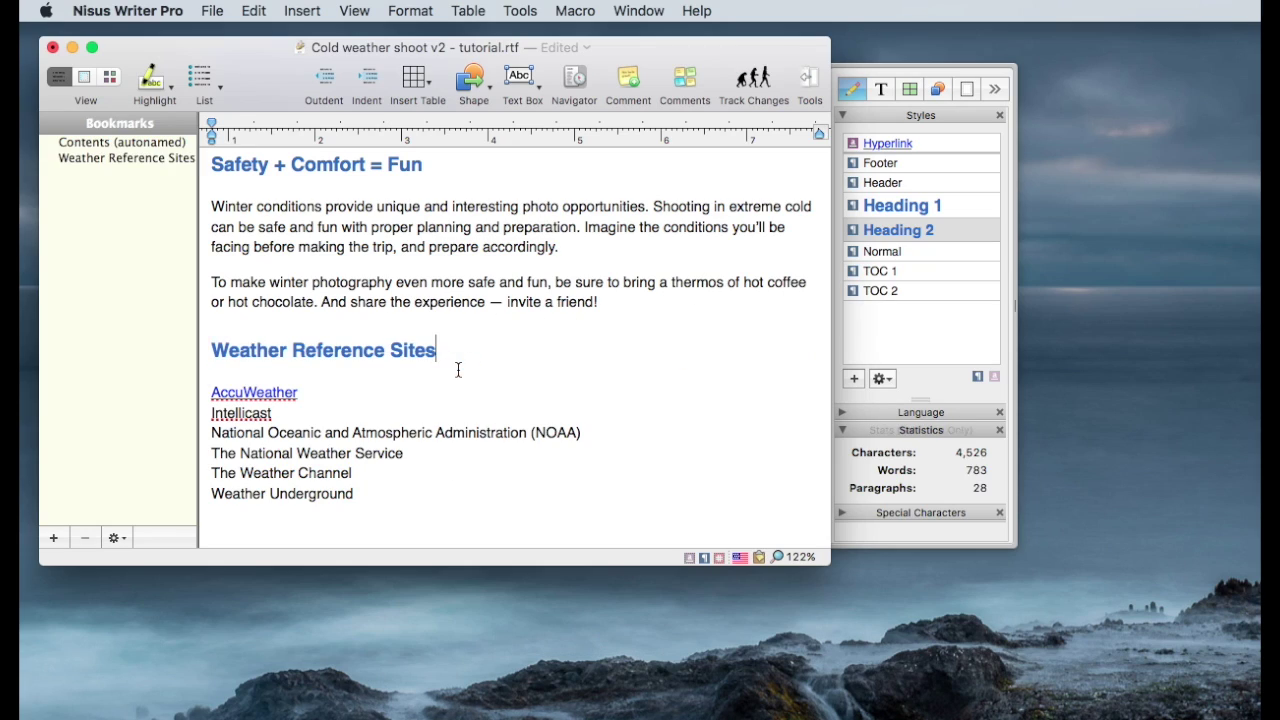
Jump back and forth between the Weather Reference Sites and Contents bookmarks to check where they lead
left_click(109, 161)
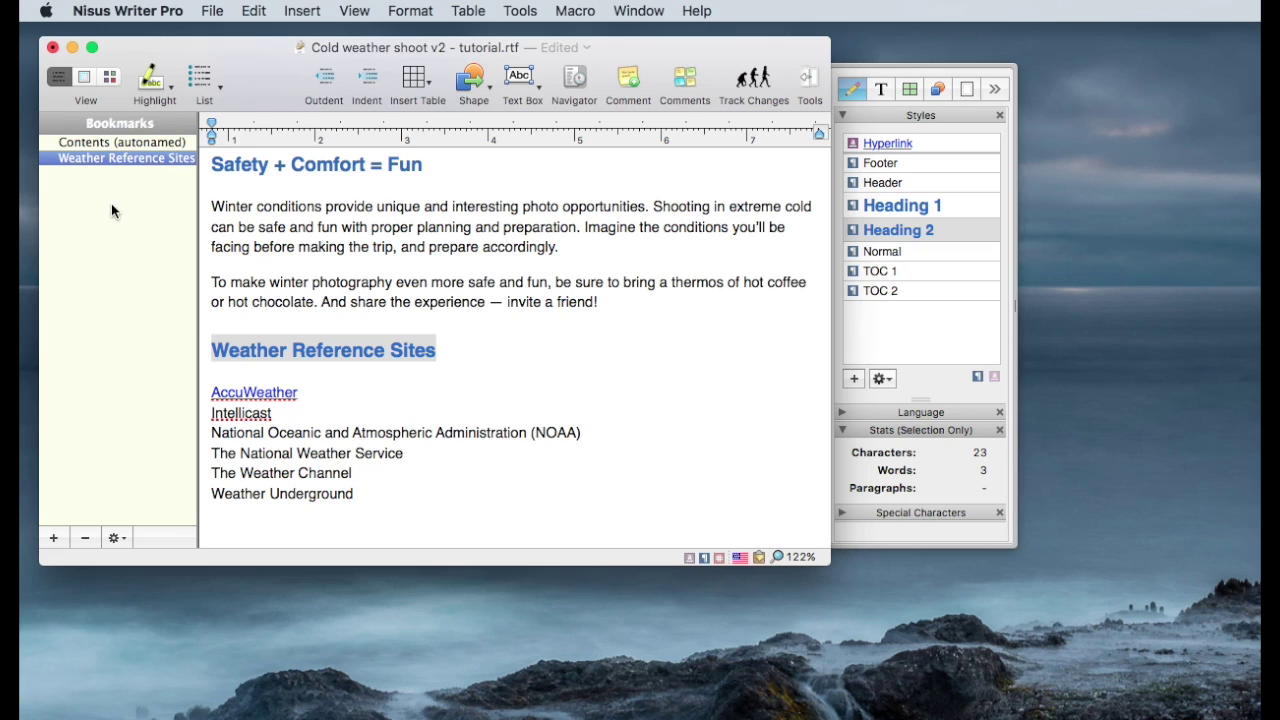
left_click(92, 143)
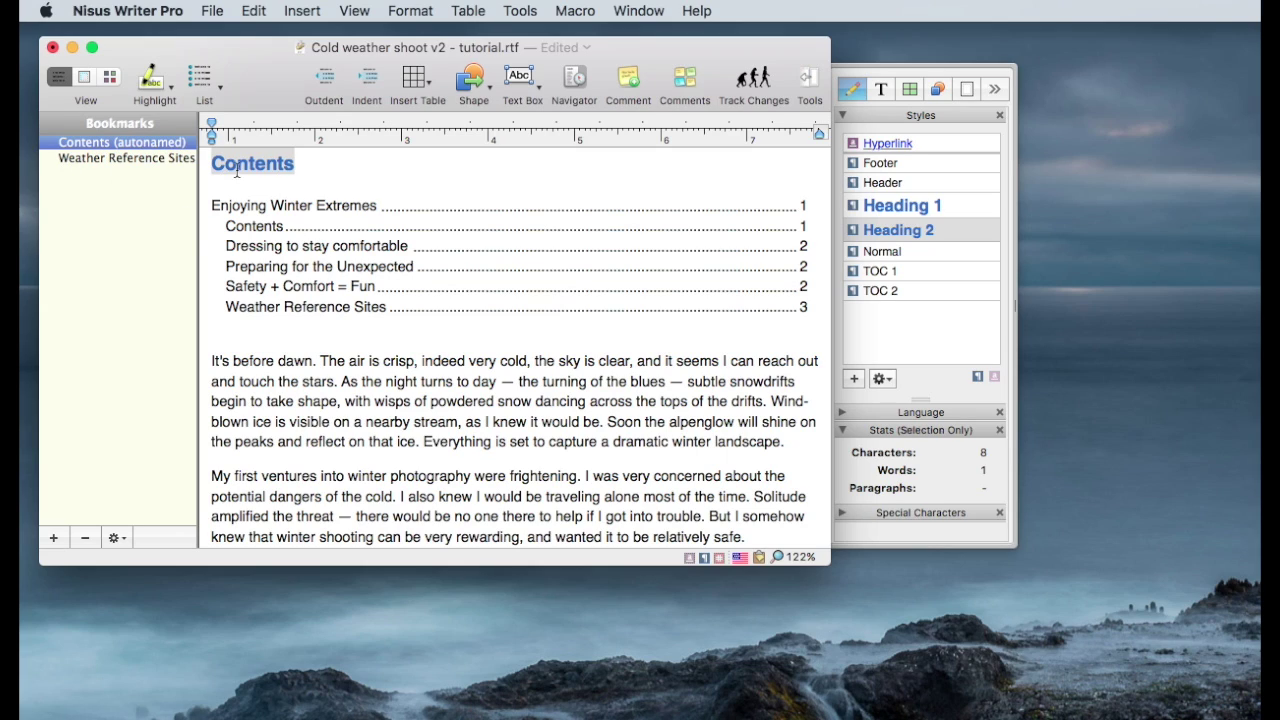
left_click(143, 162)
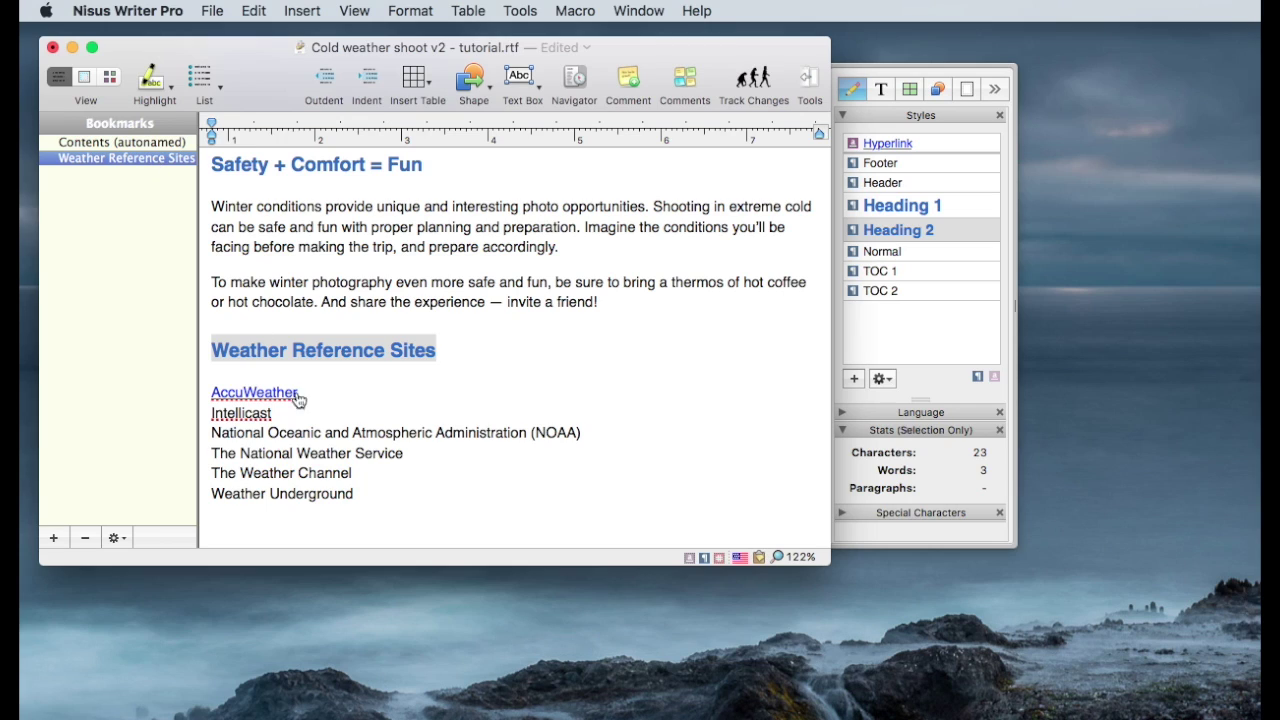
left_click(100, 143)
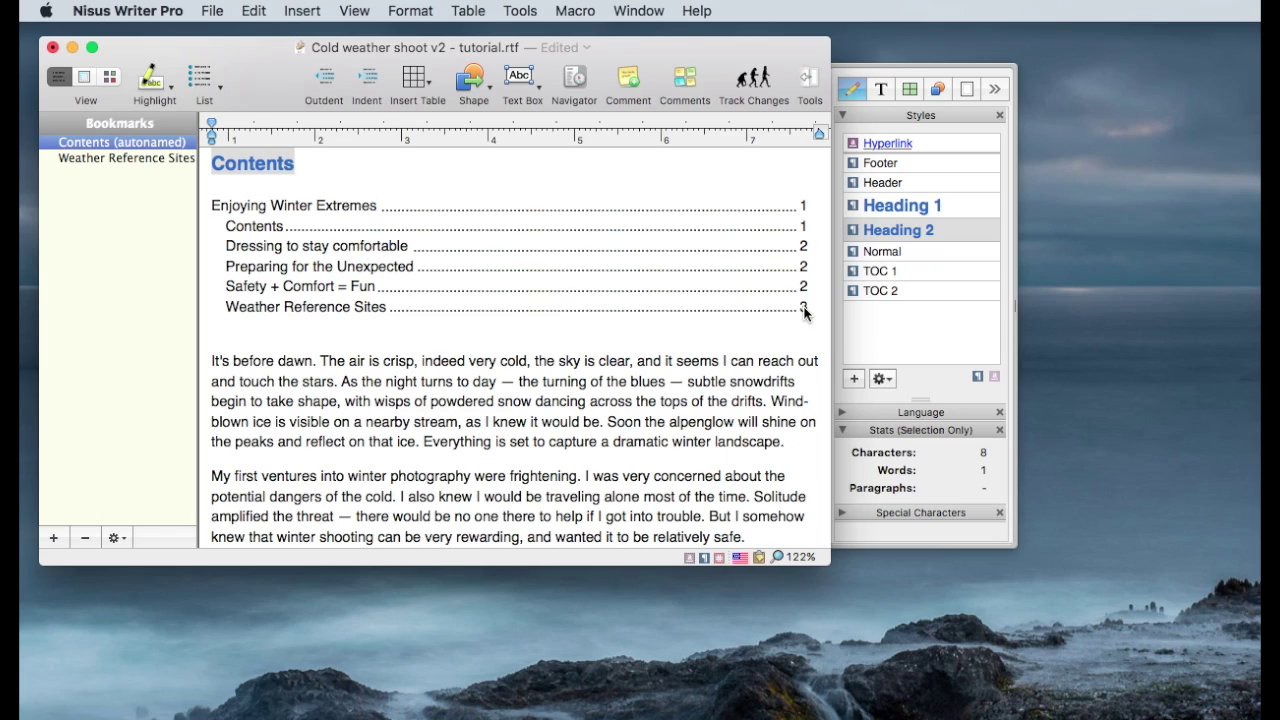
Add a new line reading "(Return to TOC)" below Weather Underground at the end of the Weather Reference Sites list
left_click(804, 313)
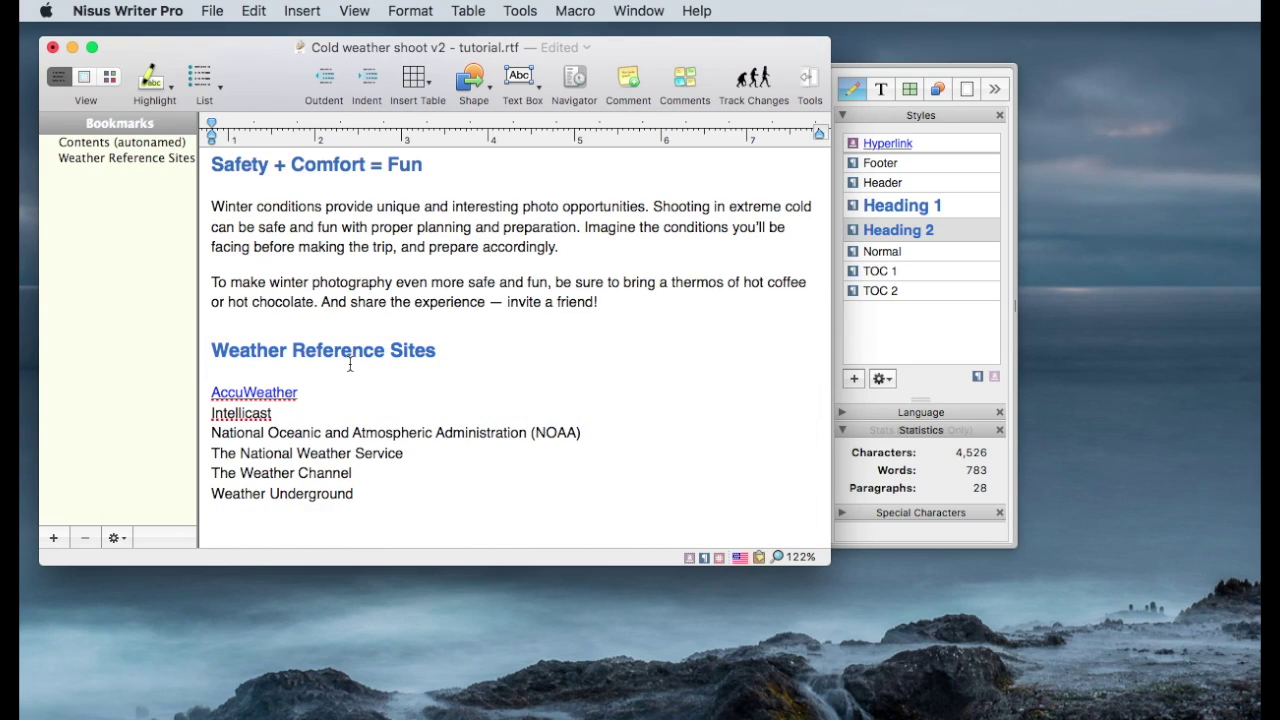
left_click(366, 505)
key("Return")
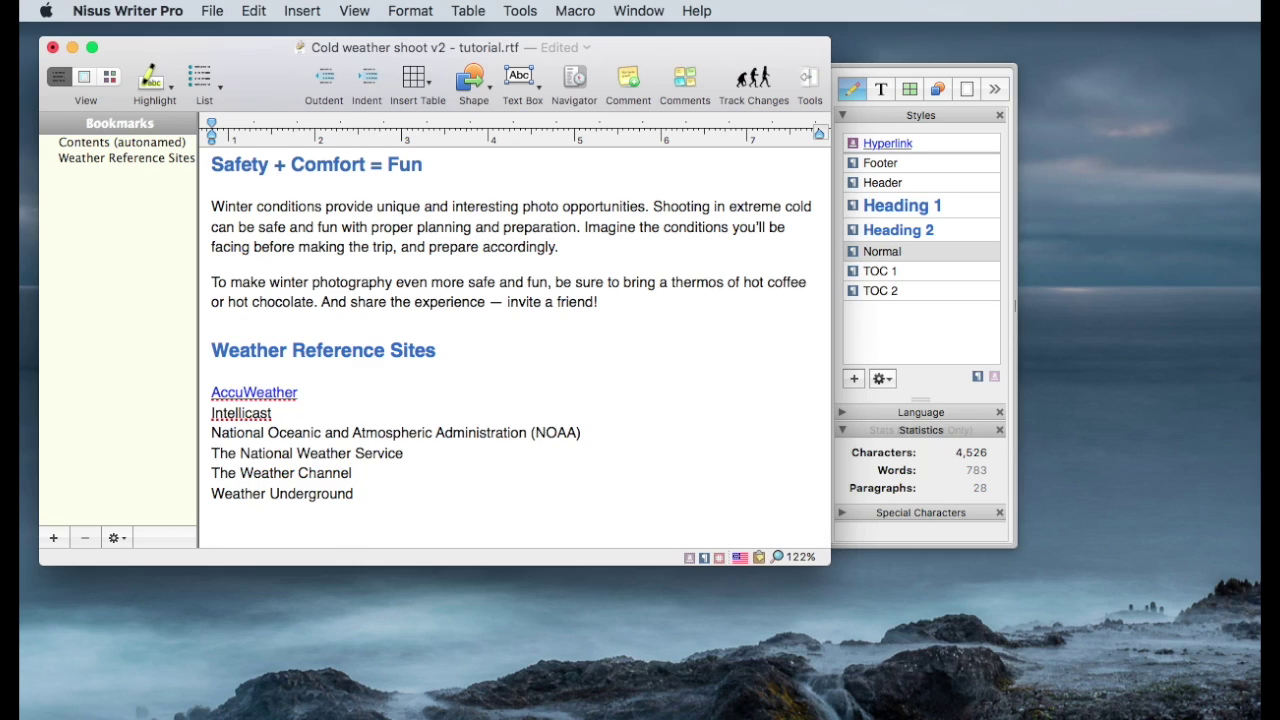
type("(Return to TOC)")
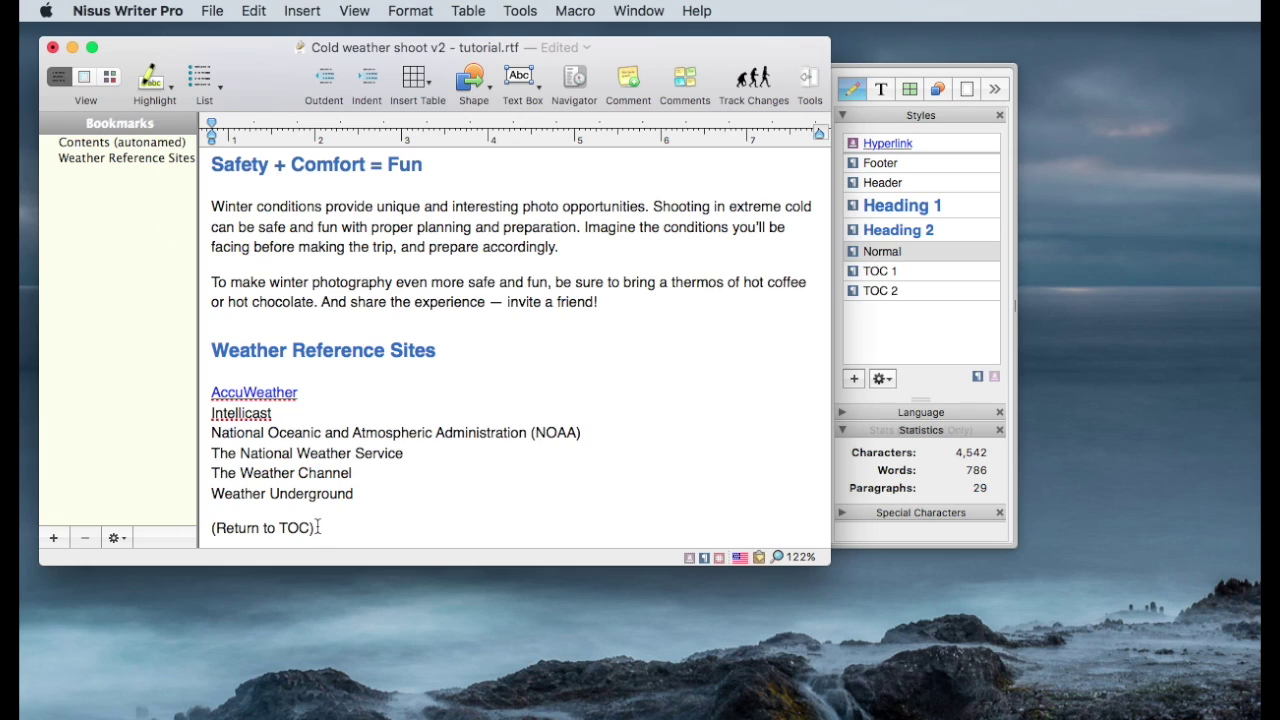
Link the "(Return to TOC)" text to the Contents (autonamed) bookmark and follow the link to test it
left_click_drag(316, 528, 210, 527)
left_click(305, 11)
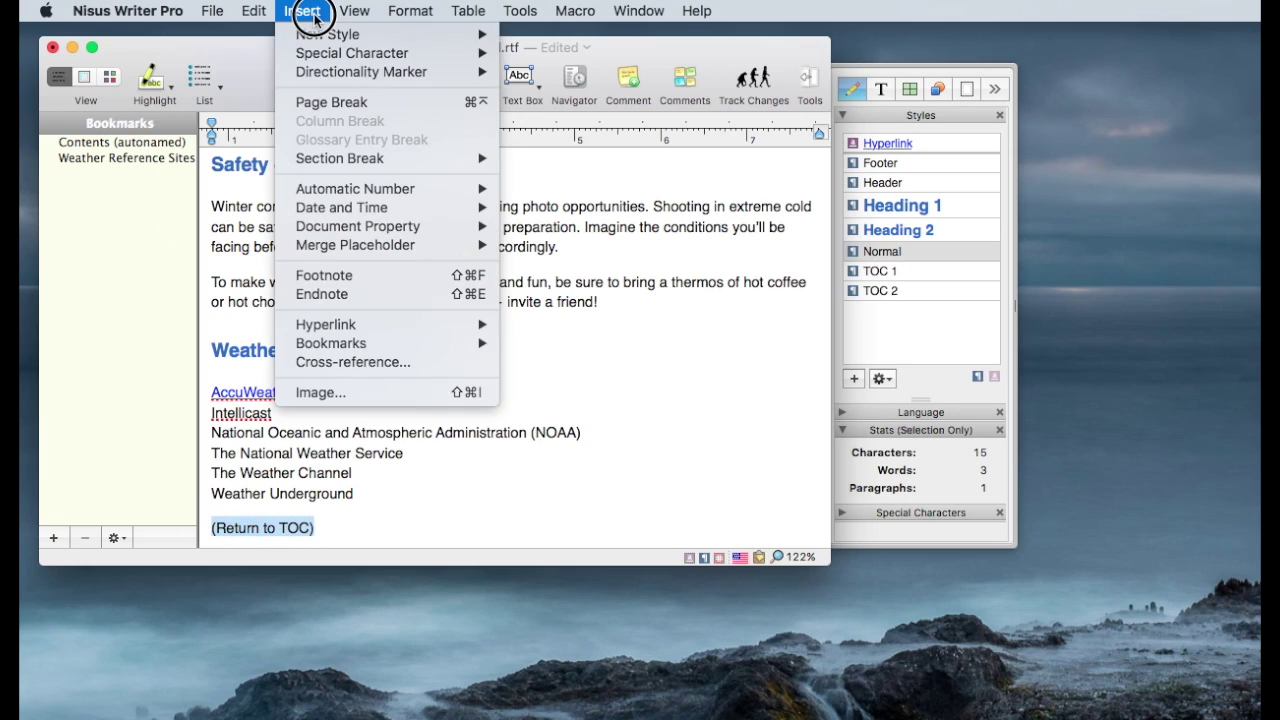
mouse_move(352, 323)
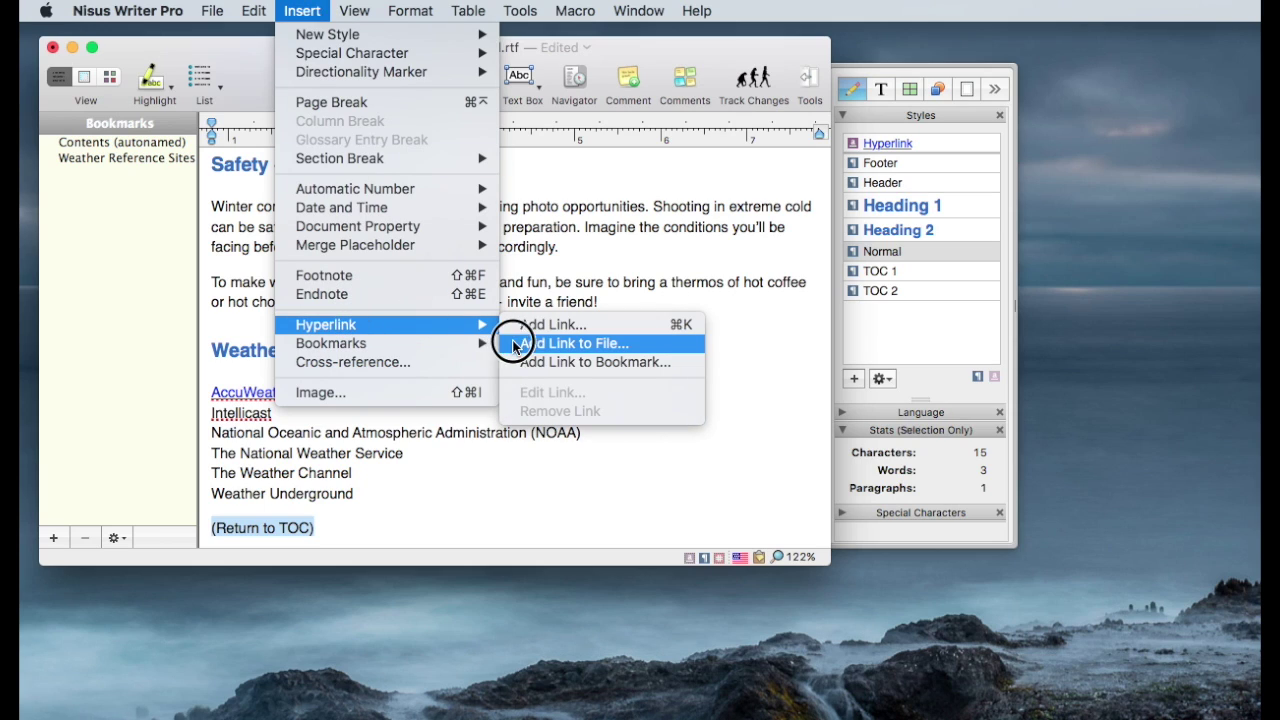
left_click(633, 366)
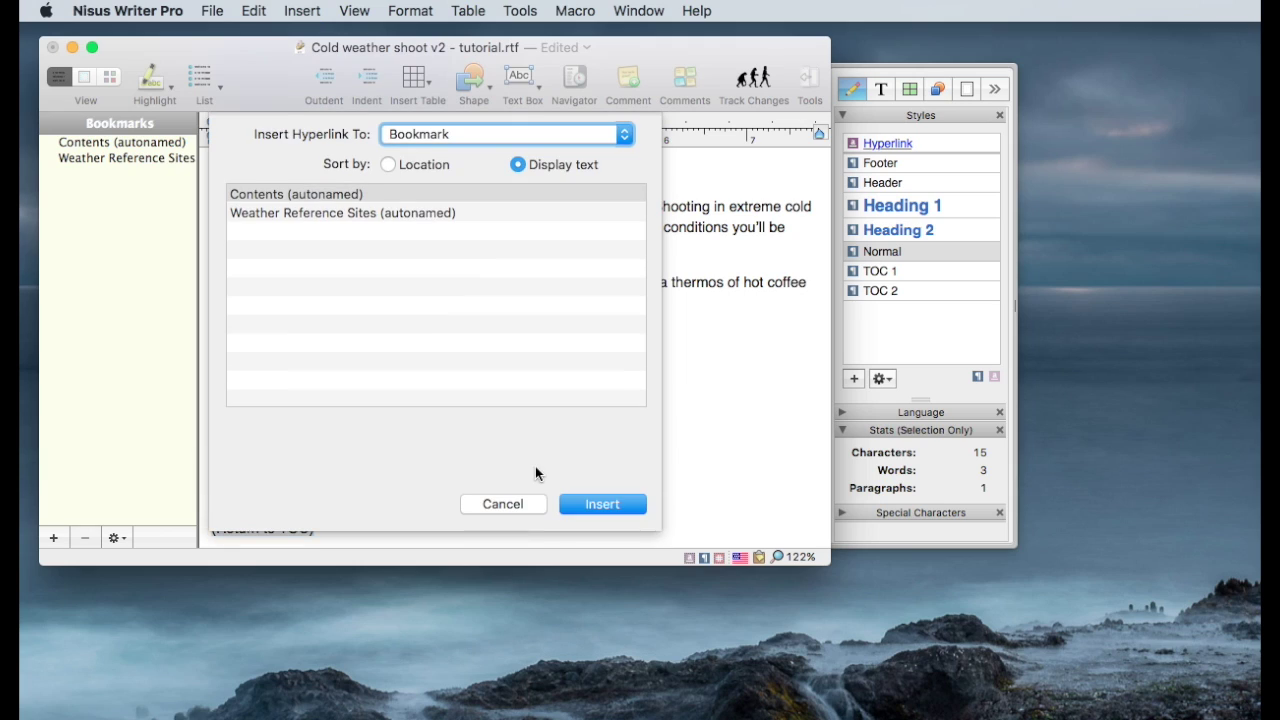
left_click(310, 195)
left_click(605, 505)
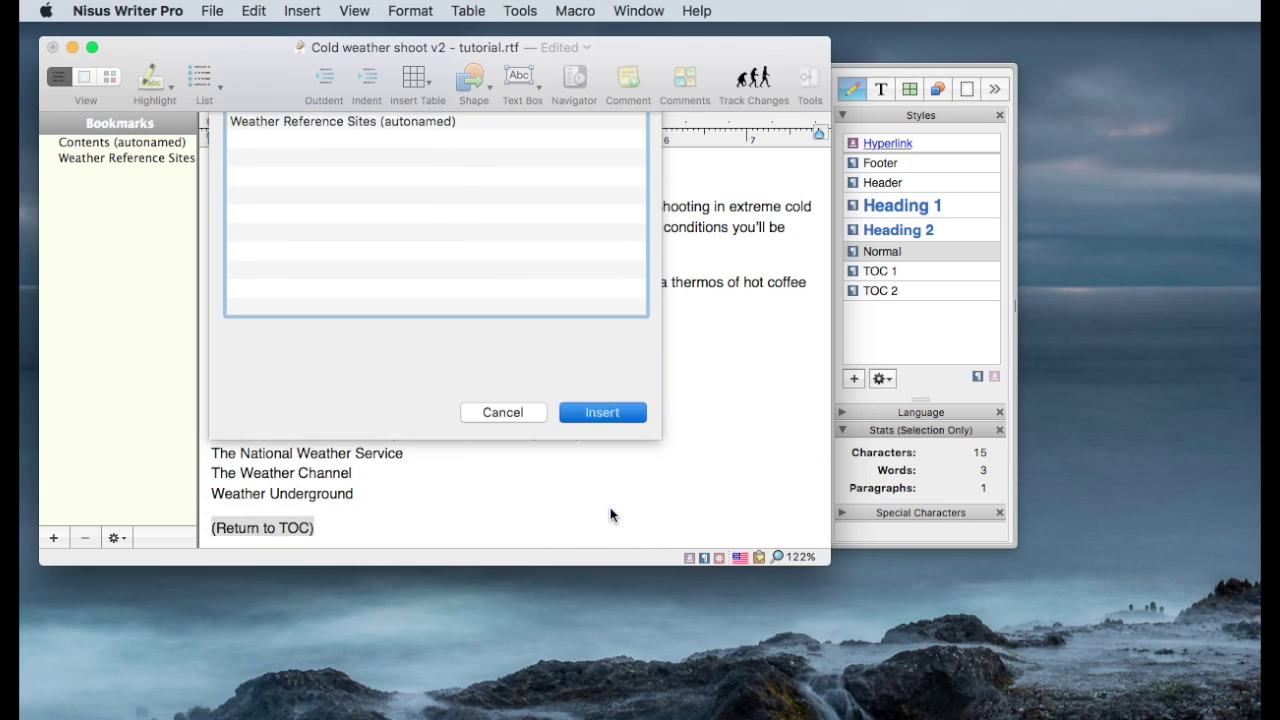
left_click(412, 497)
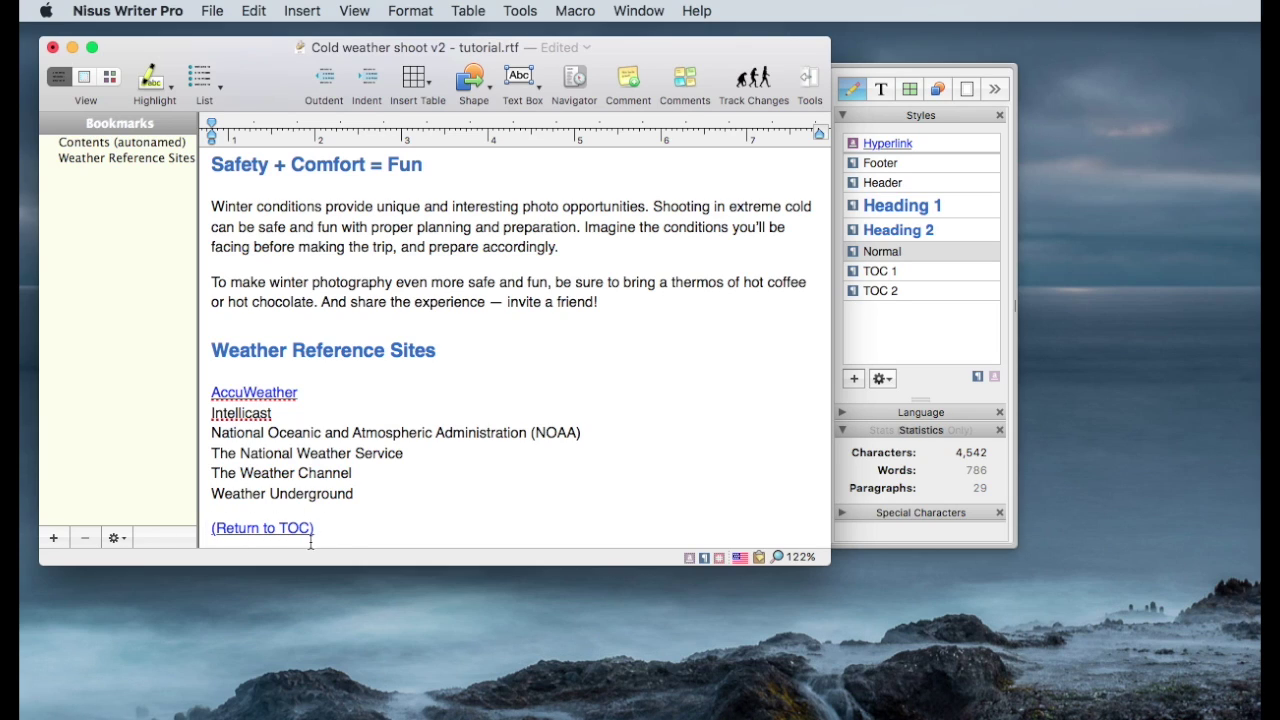
scroll(349, 534, "down", 2)
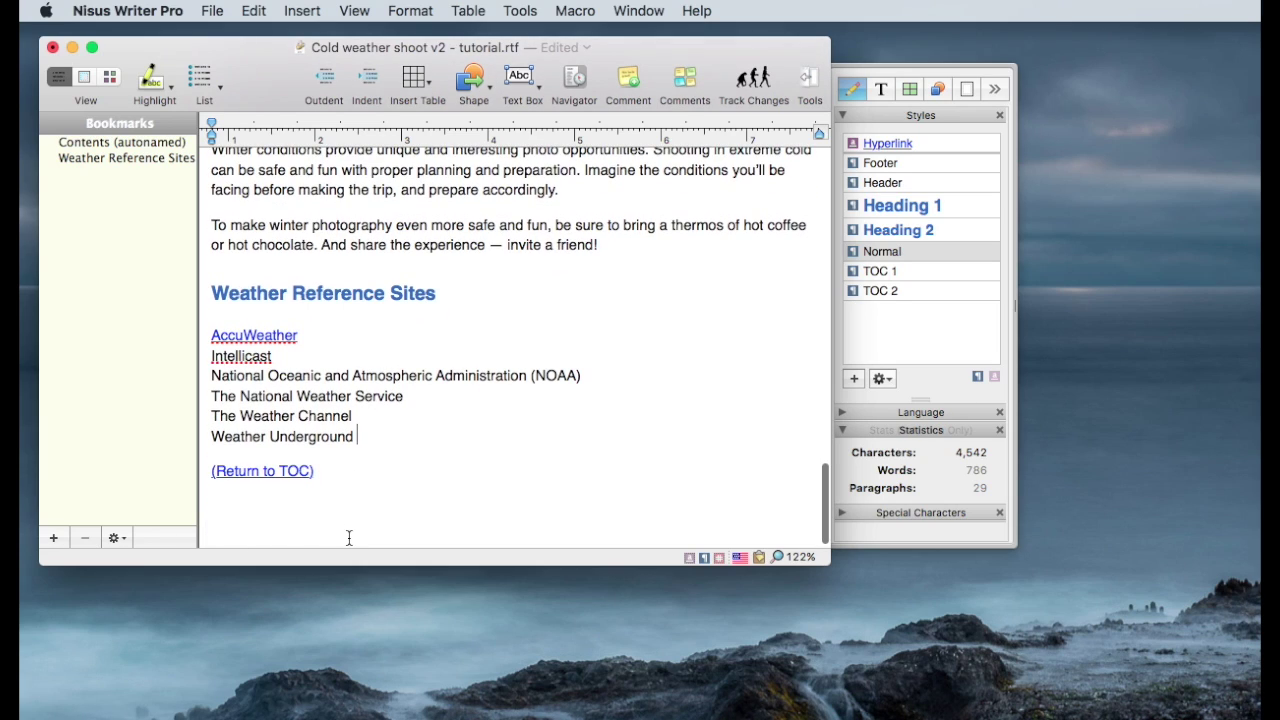
left_click(253, 477)
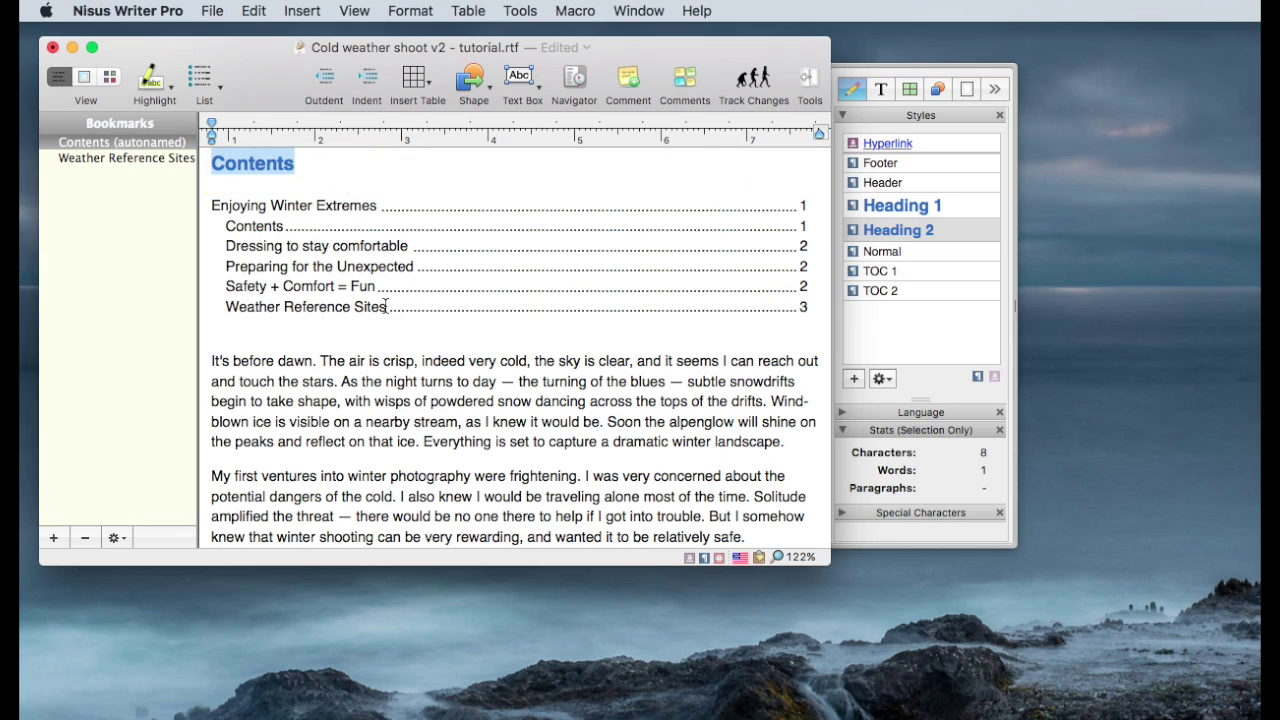
Link the "Weather Reference Sites" entry in the table of contents to the Weather Reference Sites (autonamed) bookmark
left_click_drag(387, 307, 227, 306)
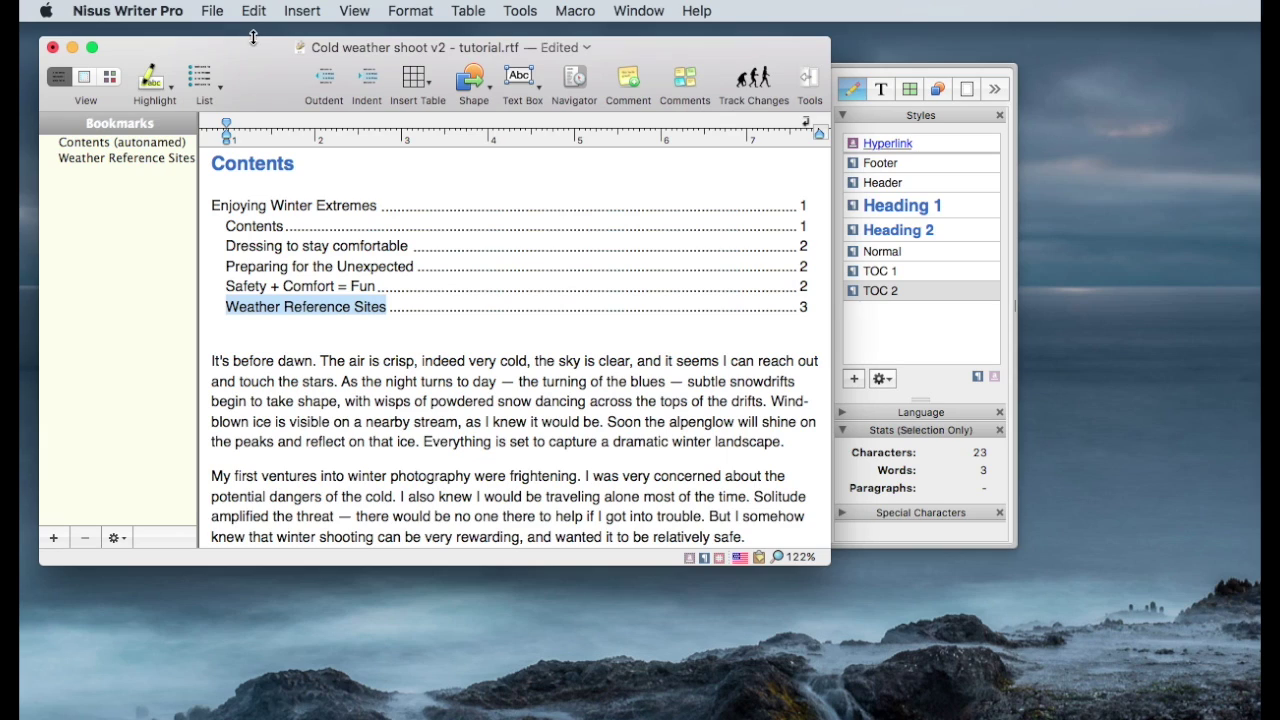
left_click(300, 12)
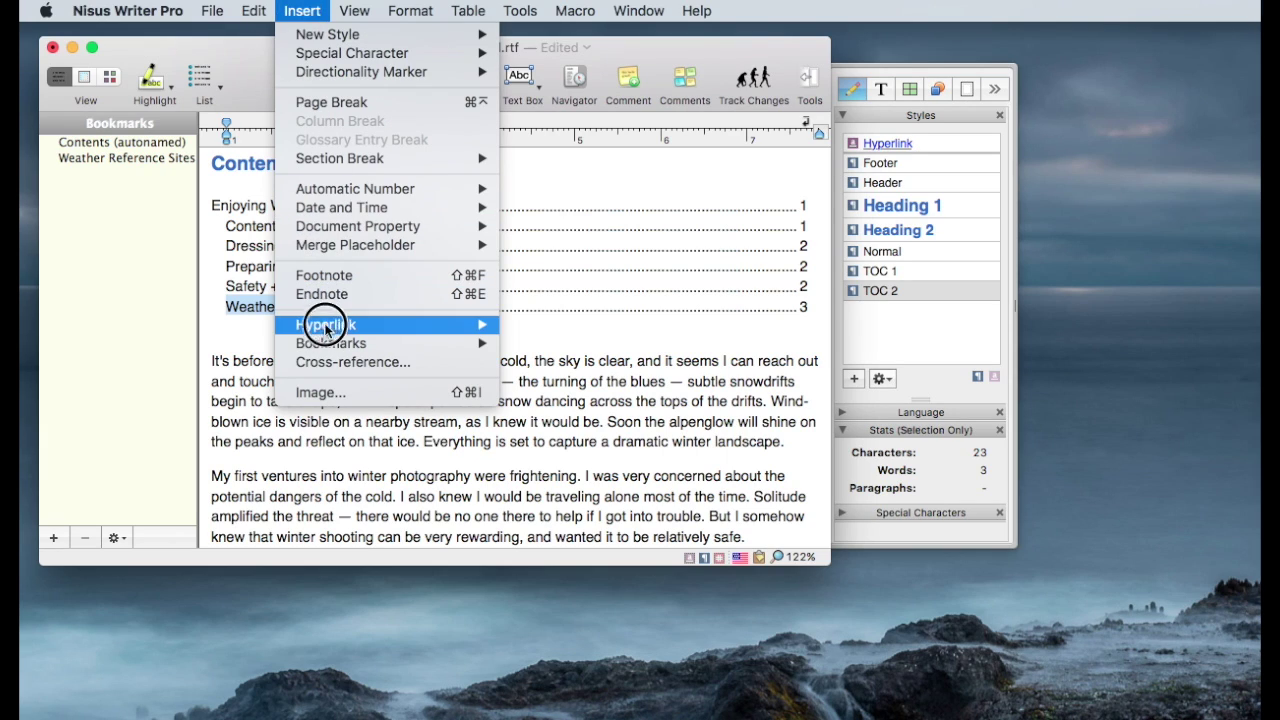
mouse_move(323, 330)
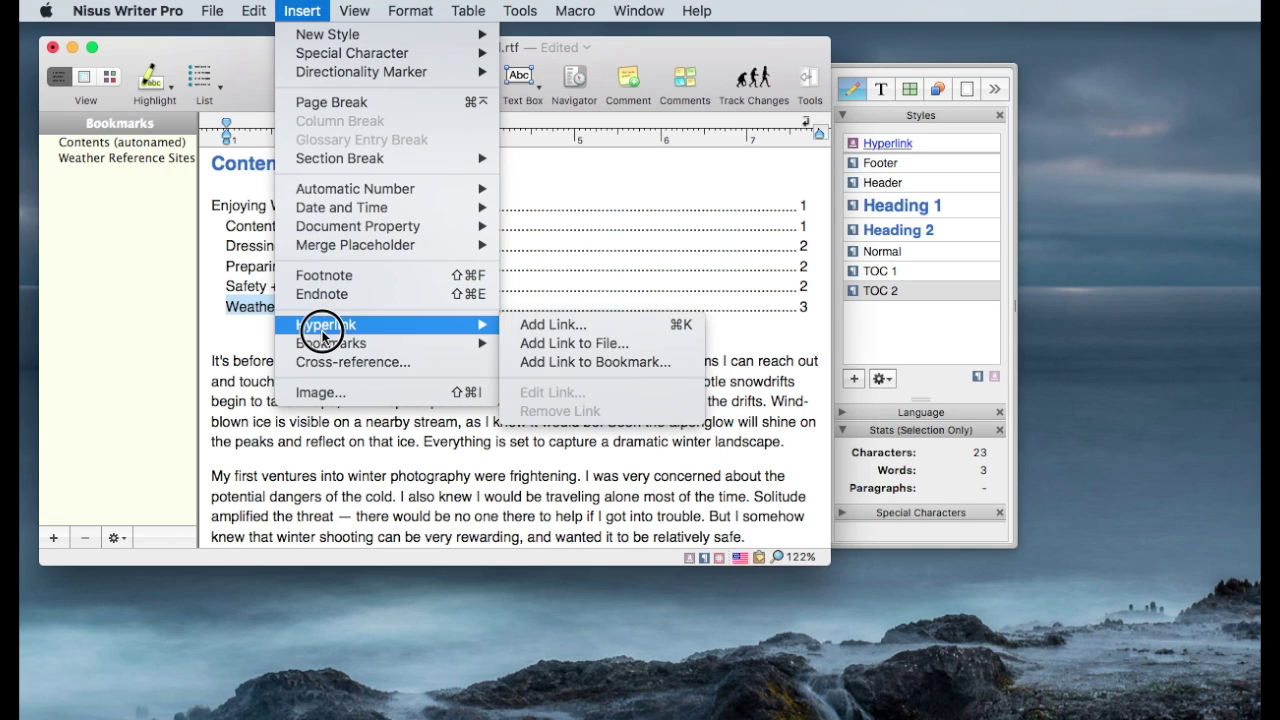
left_click(581, 364)
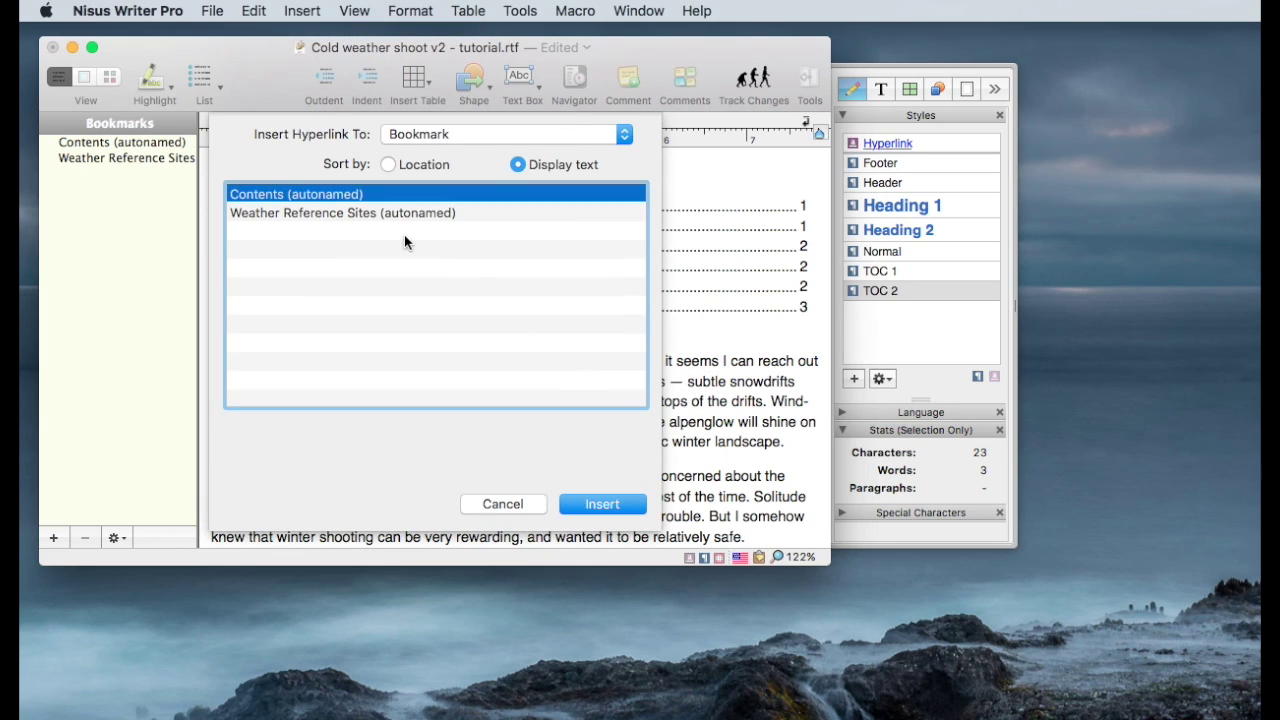
left_click(335, 214)
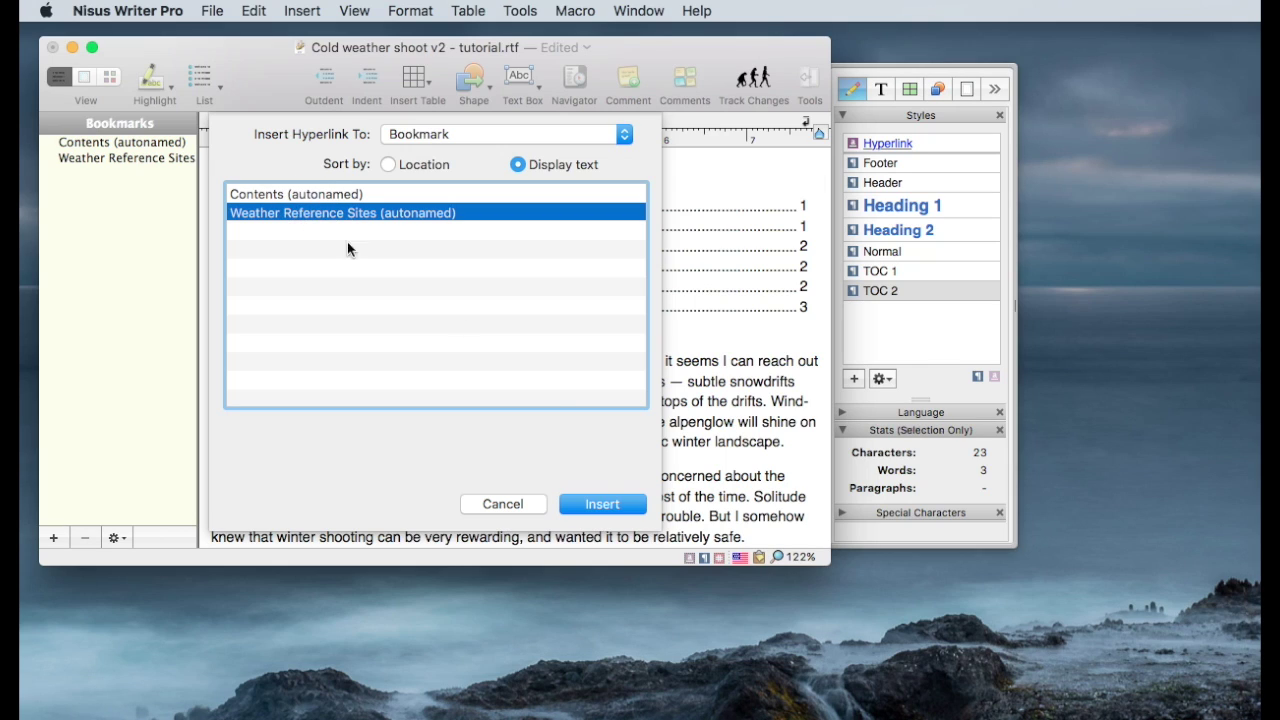
left_click(606, 504)
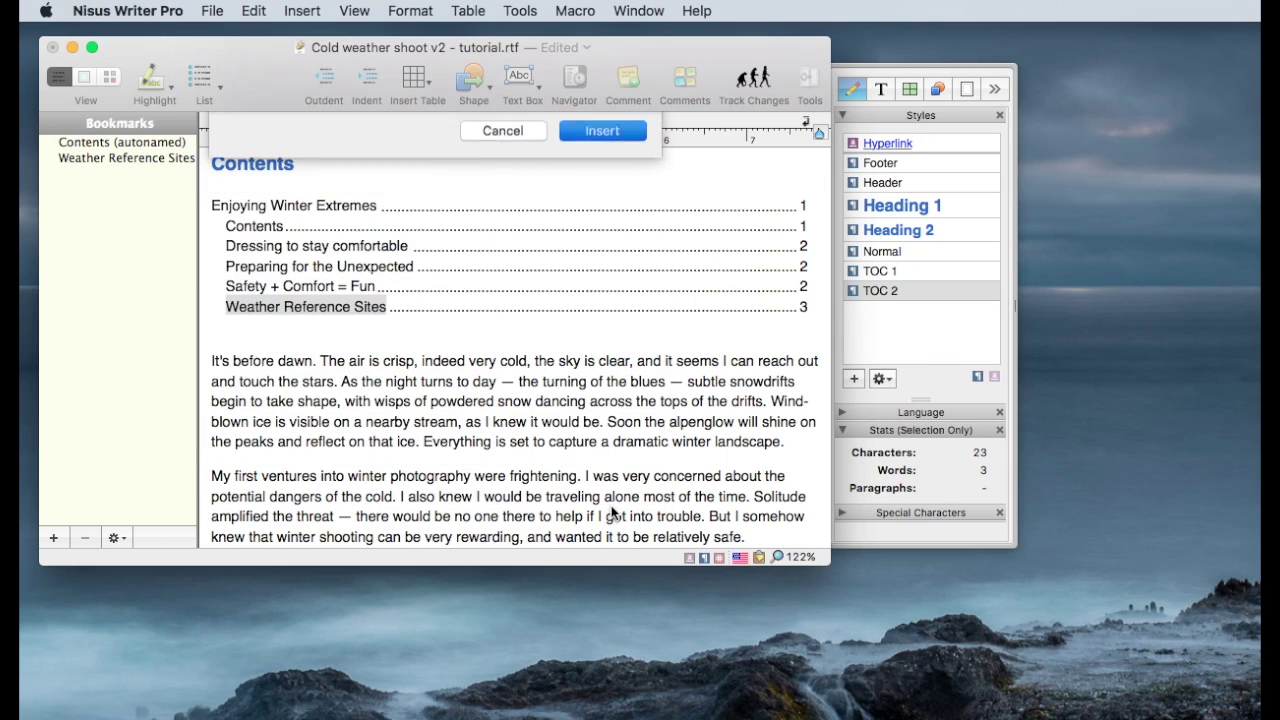
Test the new Weather Reference Sites link in the table of contents, and follow "(Return to TOC)" back to Contents
left_click(327, 343)
left_click(299, 307)
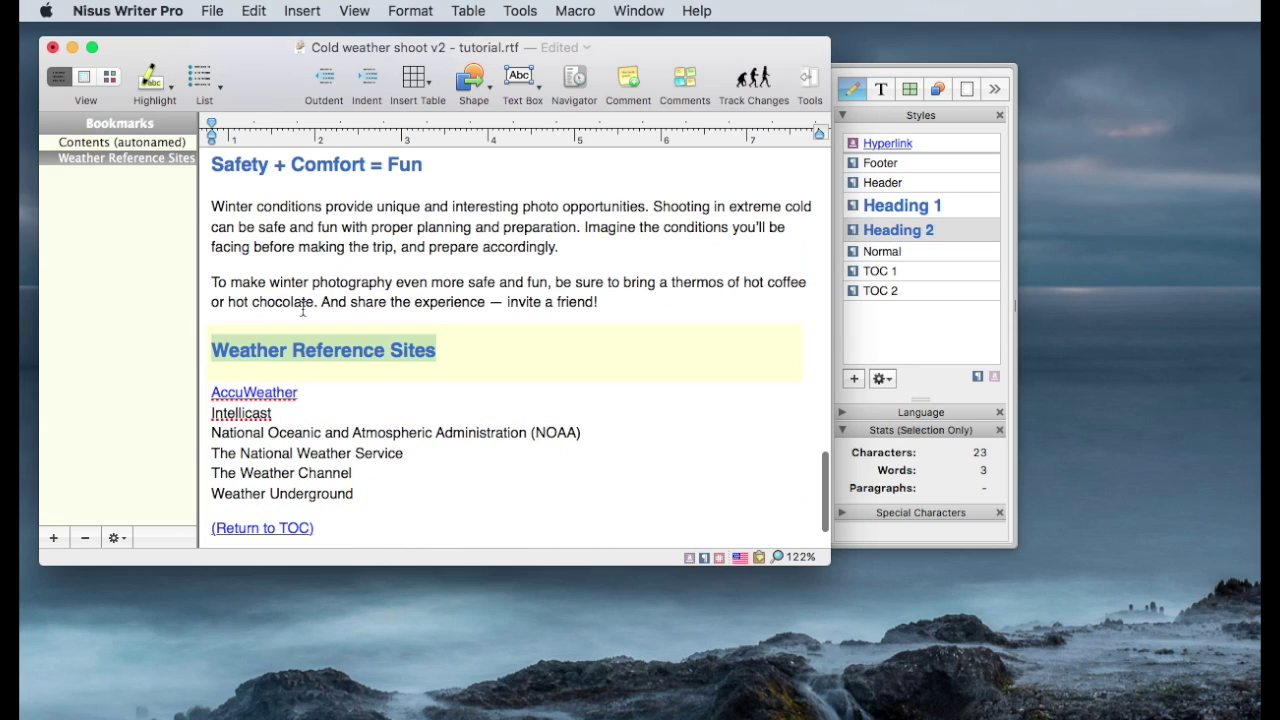
left_click(279, 530)
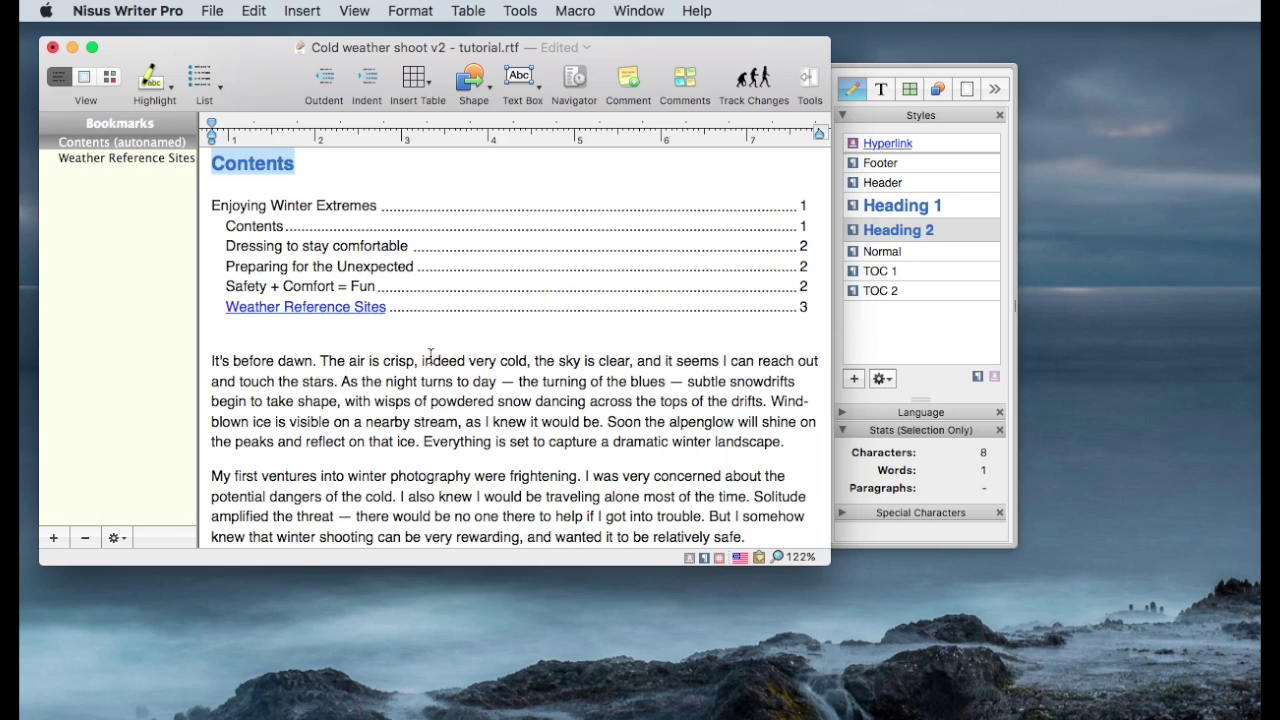
scroll(464, 381, "down", 3)
scroll(464, 381, "up", 8)
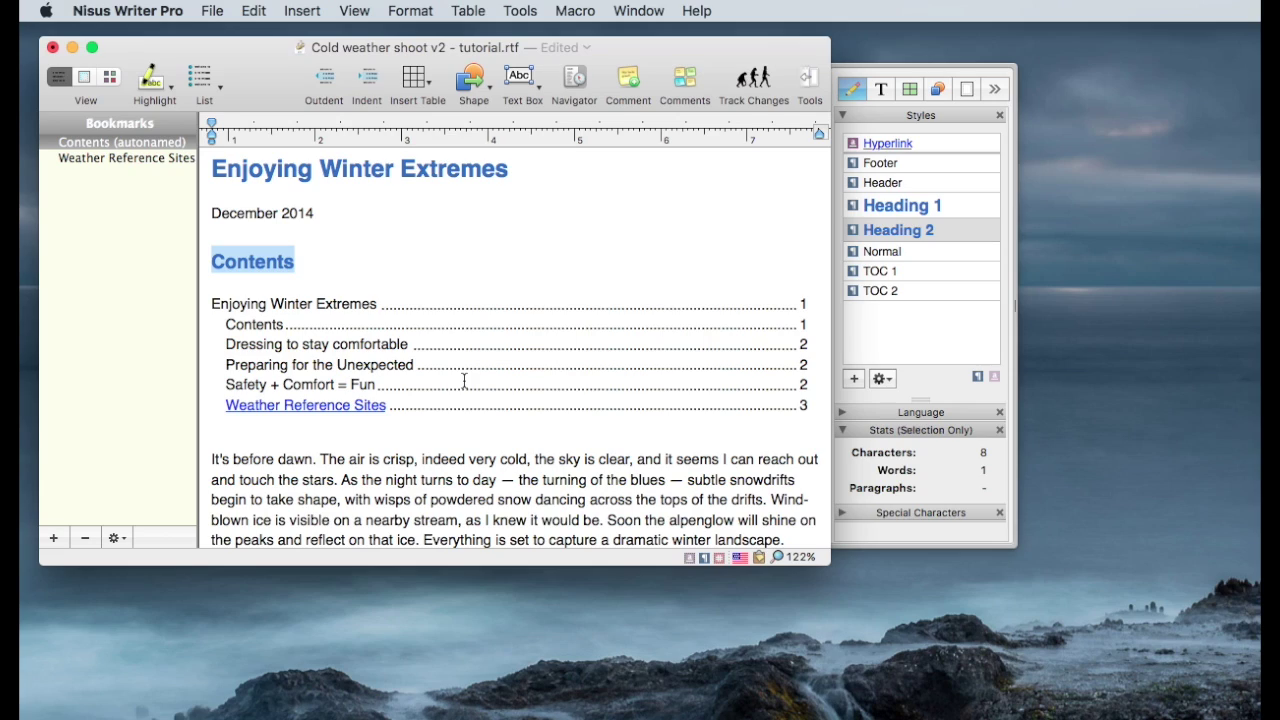
scroll(510, 443, "up", 1)
scroll(524, 400, "down", 2)
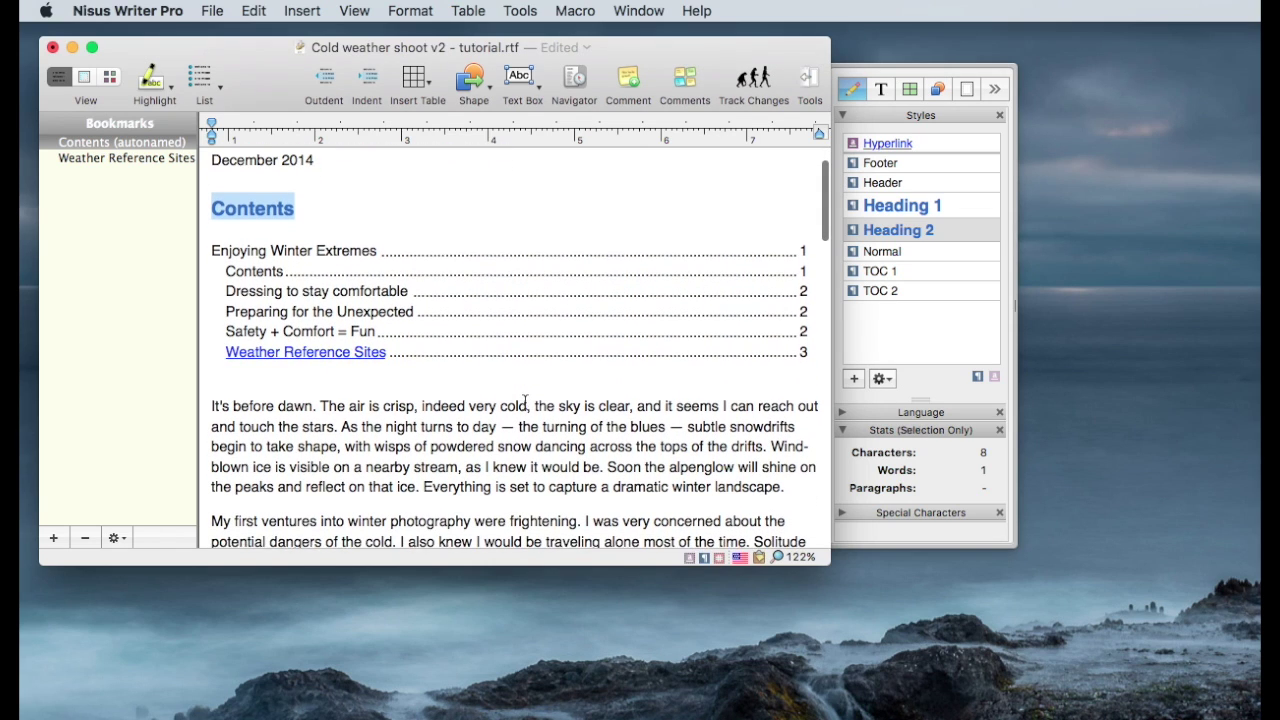
scroll(524, 400, "down", 1)
scroll(524, 400, "up", 1)
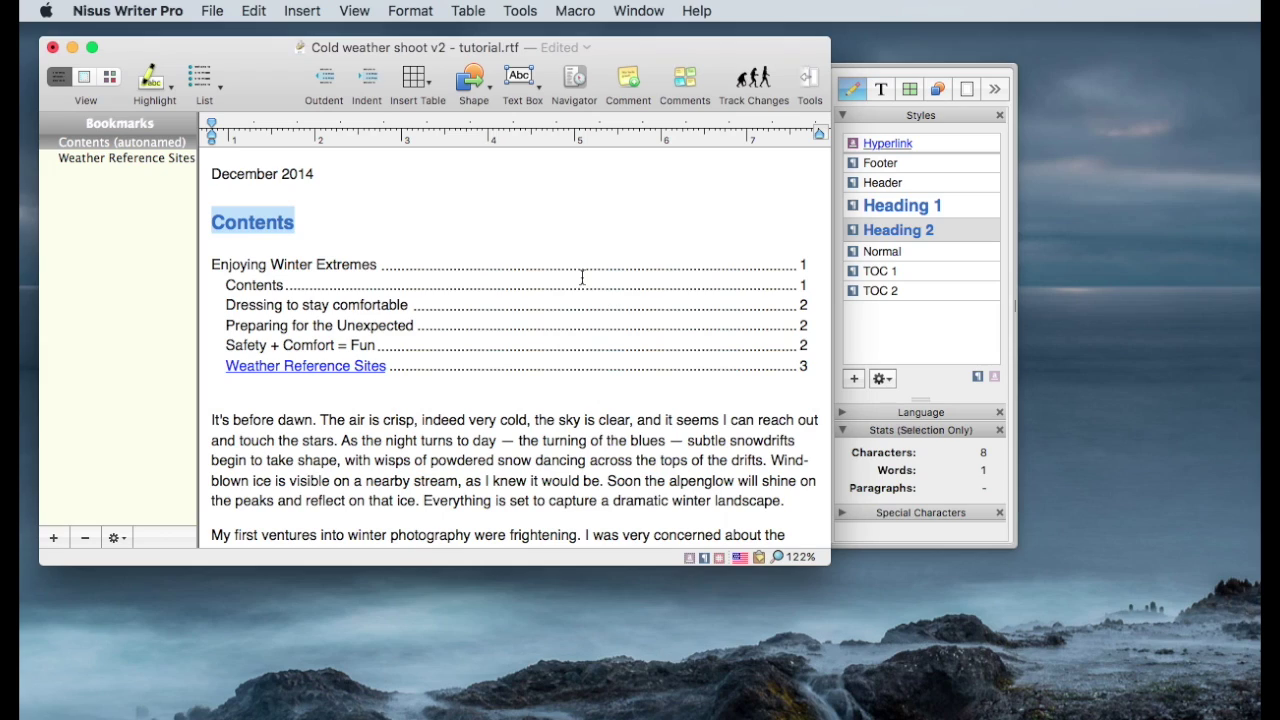
scroll(610, 442, "down", 2)
scroll(648, 442, "down", 10)
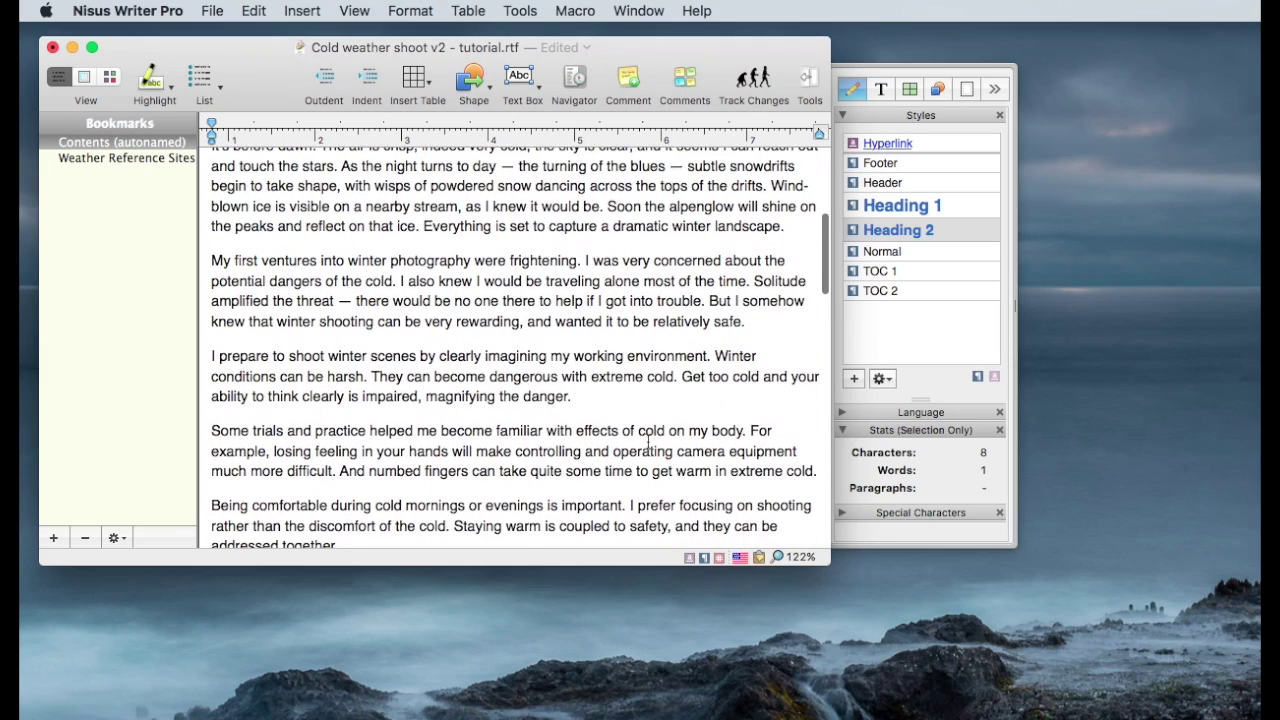
scroll(648, 442, "up", 13)
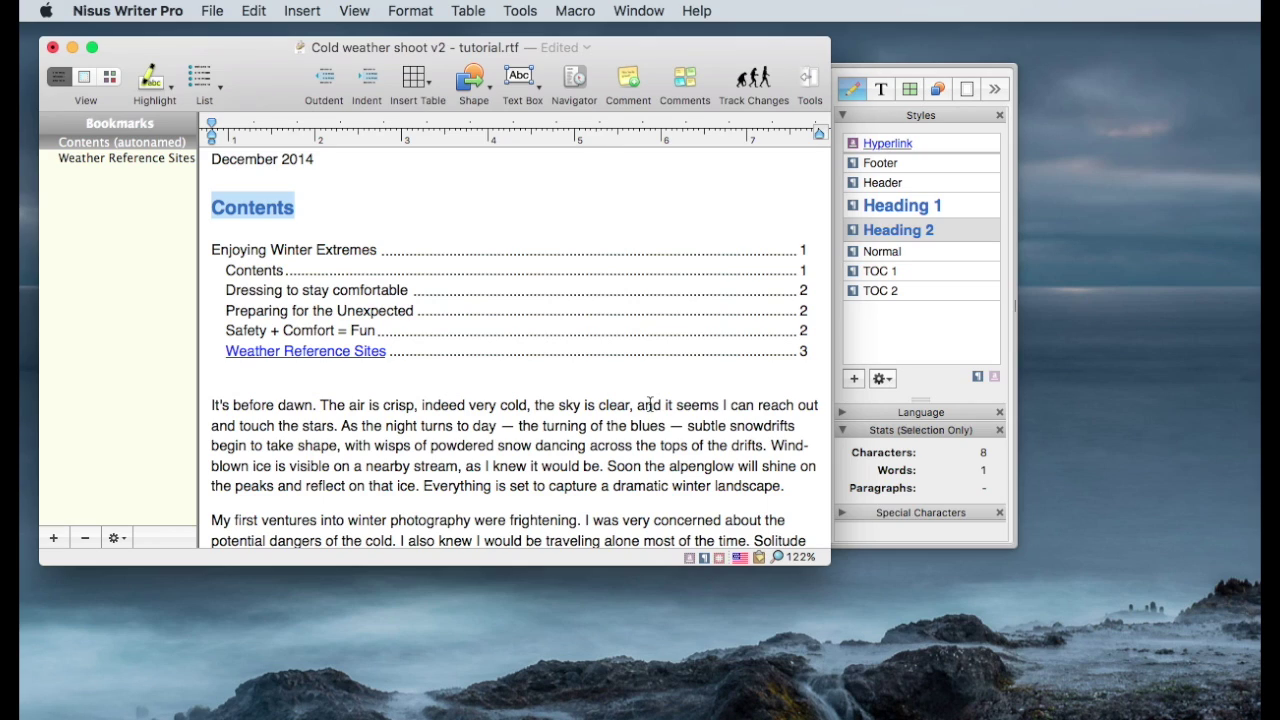
Search the entire file with PowerFind for "Make", the AnyText wildcard and "checklist", and close the search window
key("super+f")
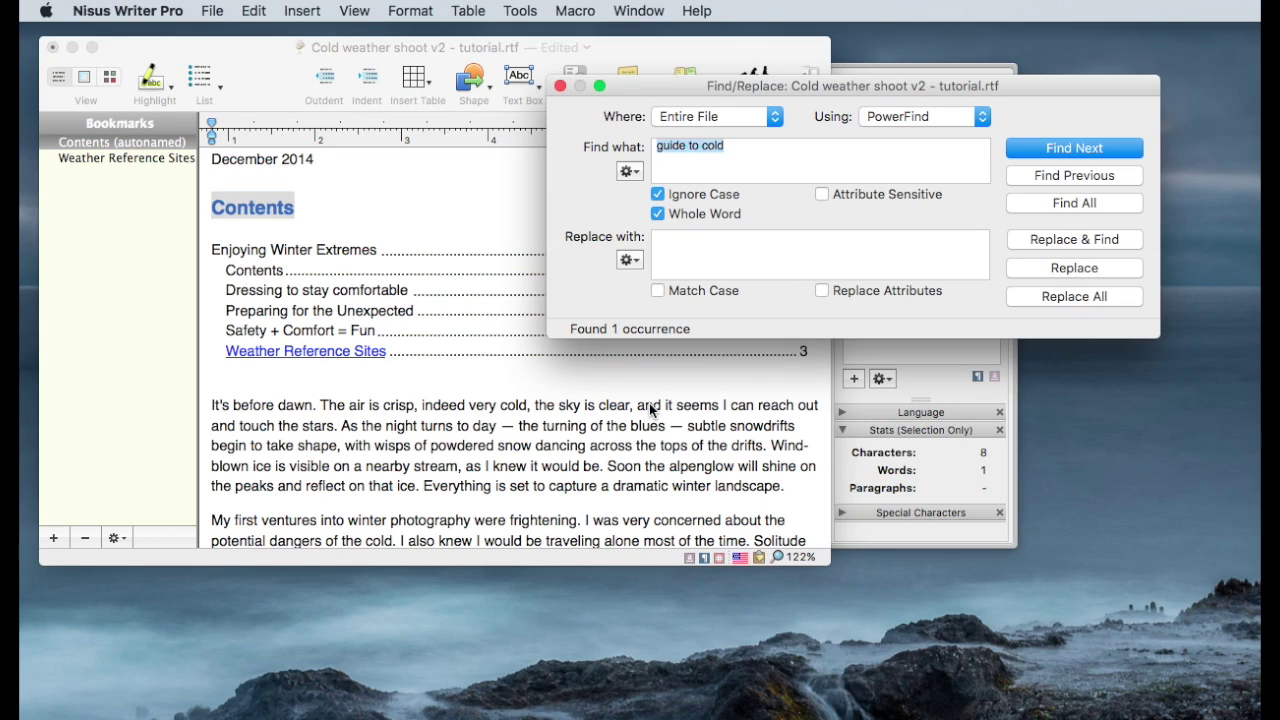
type("Maste")
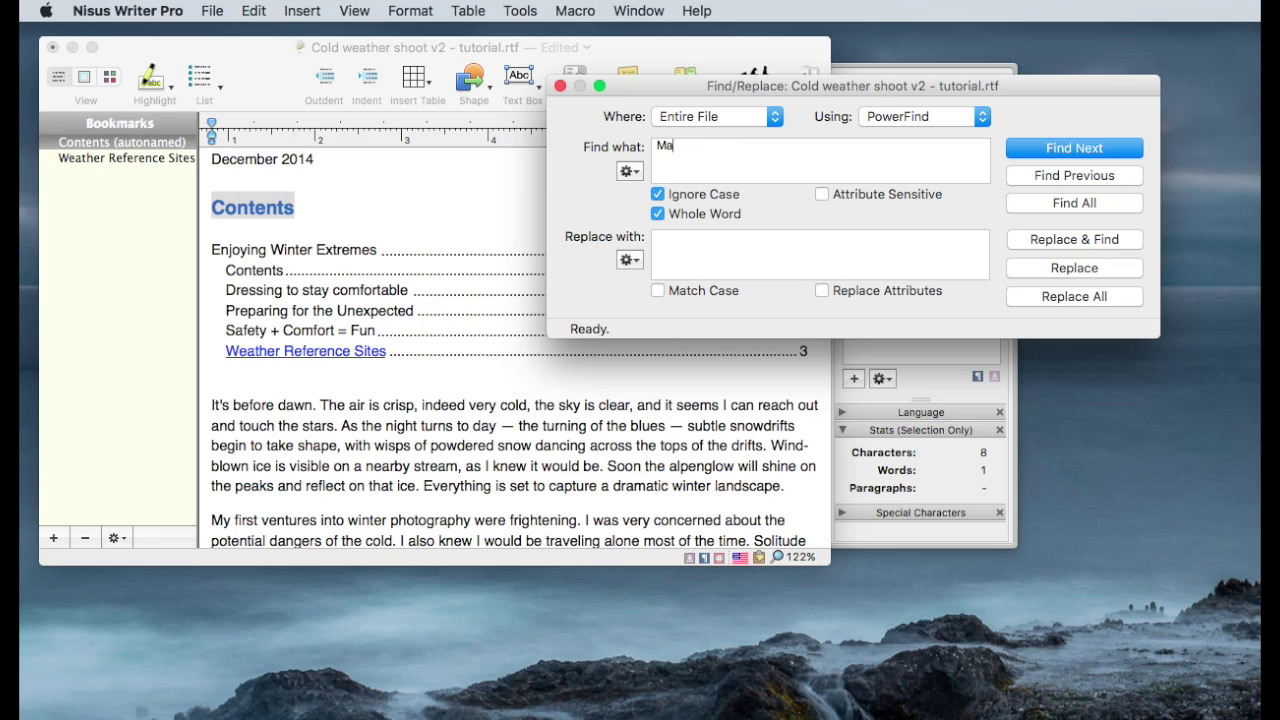
key("BackSpace")
key("BackSpace")
key("BackSpace")
type("ke checklist")
left_click(629, 172)
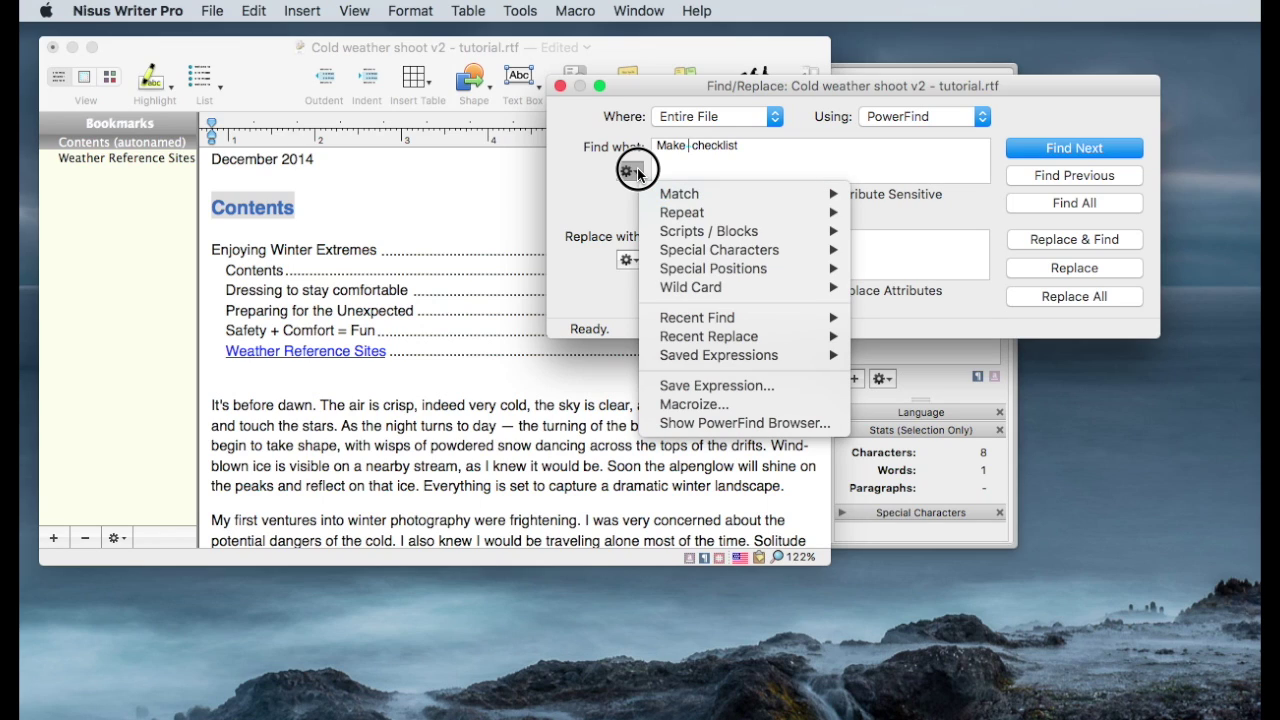
mouse_move(709, 240)
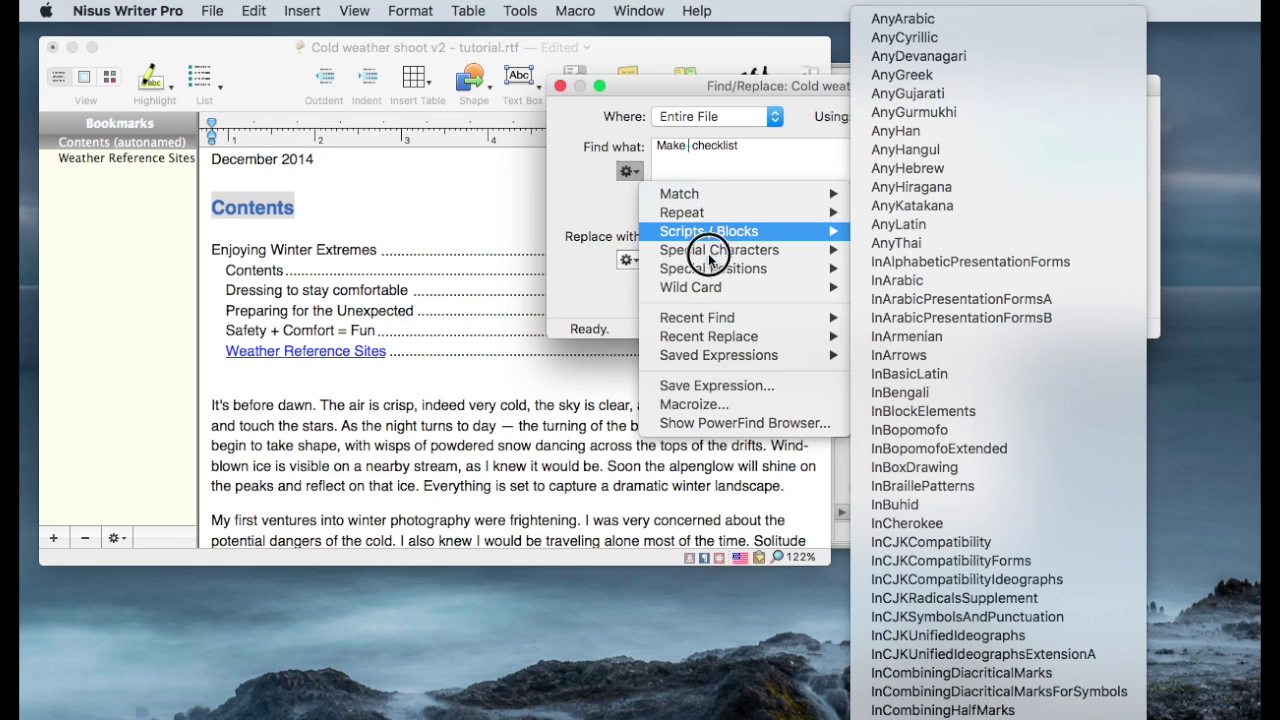
mouse_move(710, 277)
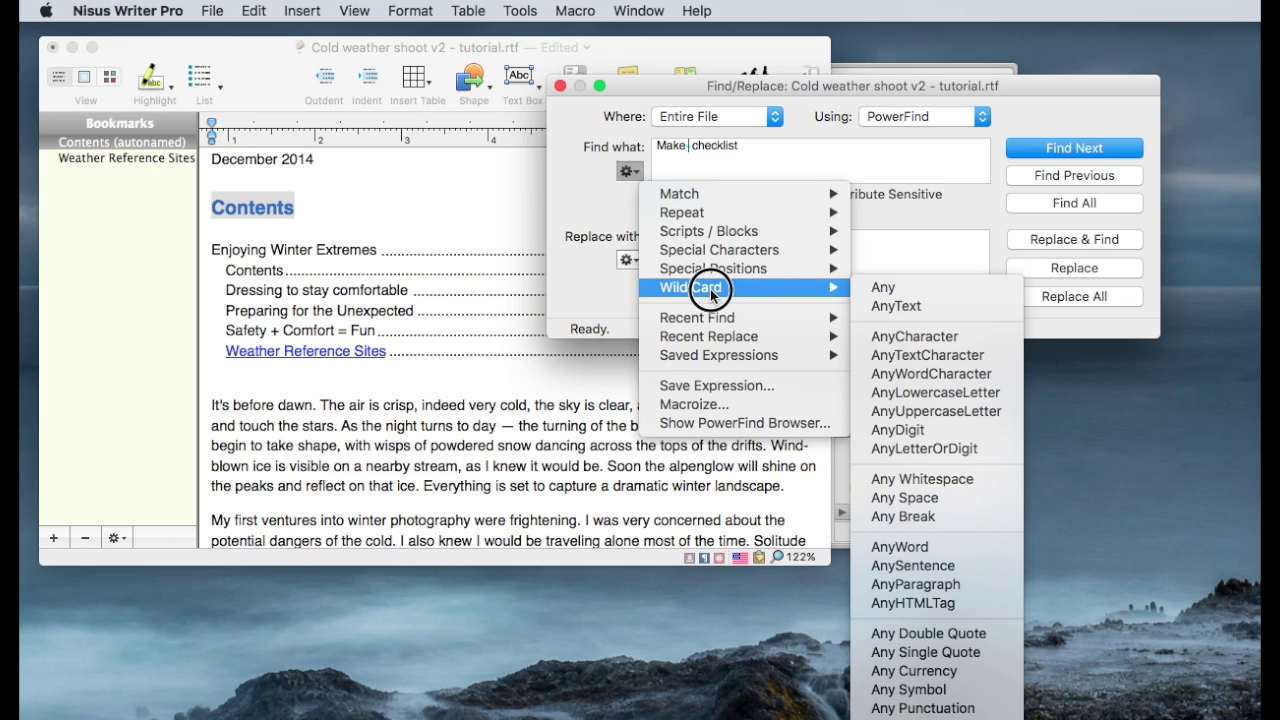
left_click(909, 312)
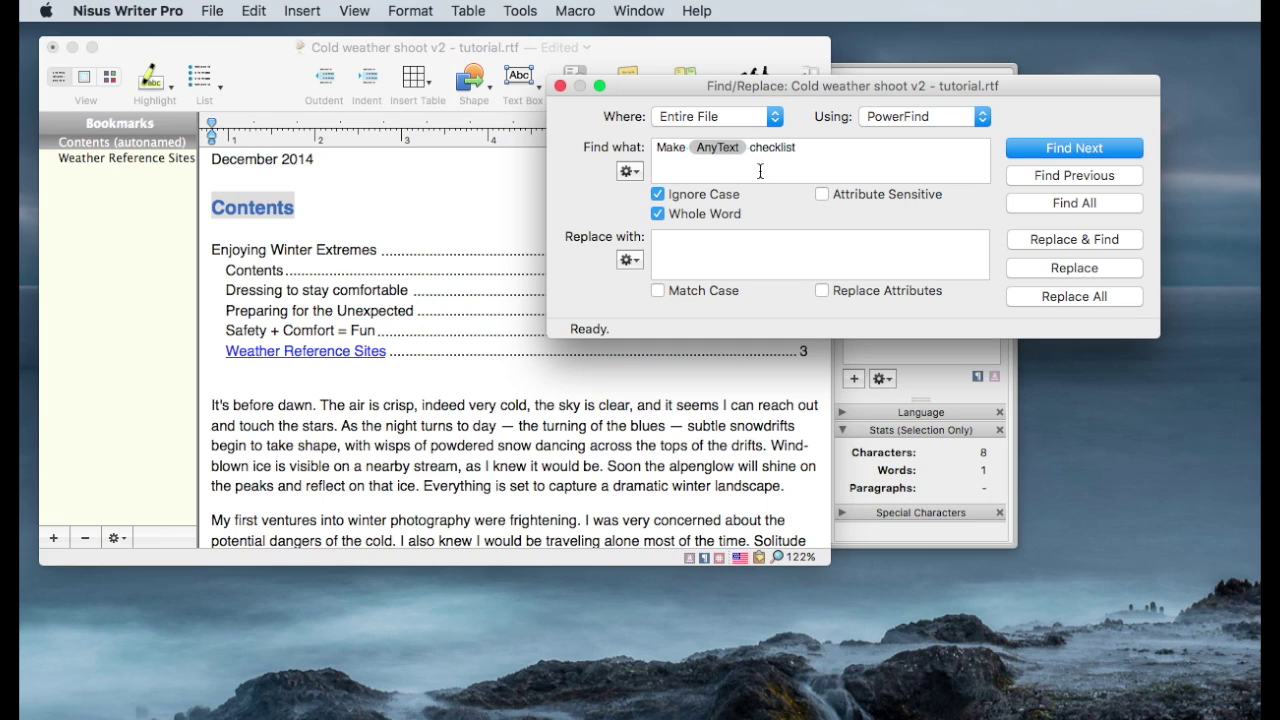
left_click(1112, 150)
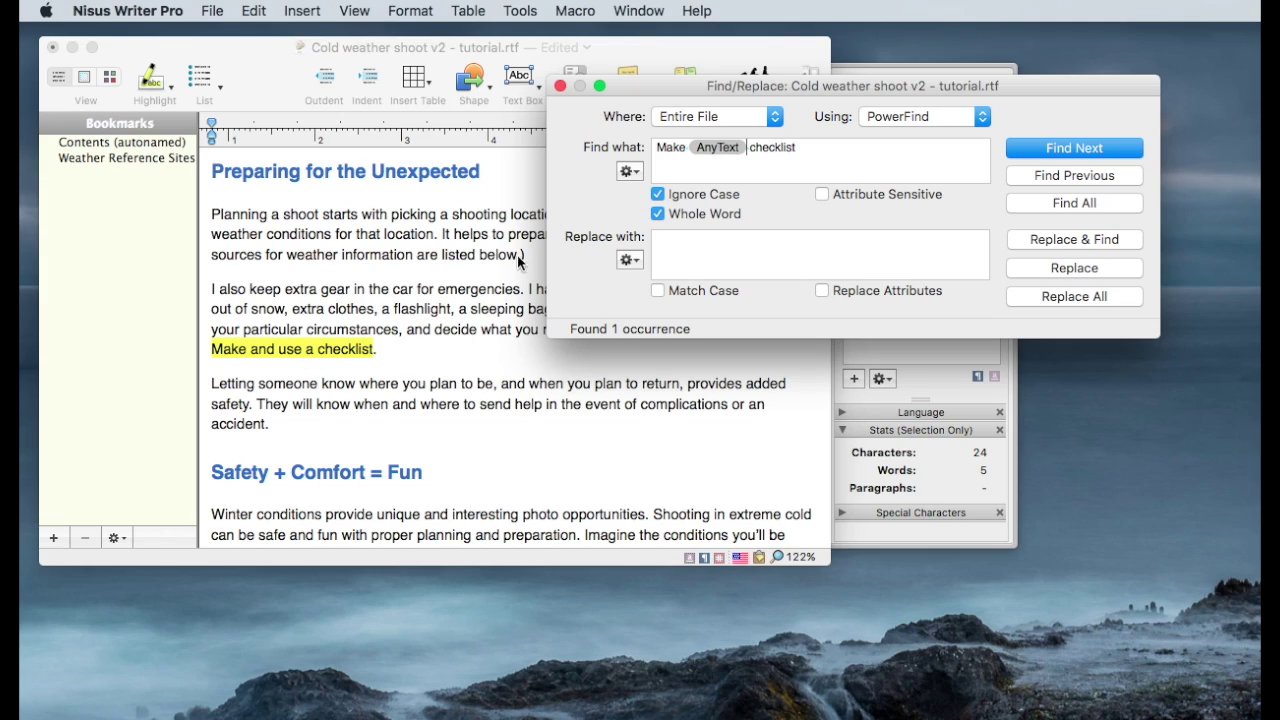
left_click(561, 91)
Link the word "checklist" under Preparing for the Unexpected to the file Winter Packing list.oo3 on the Desktop
left_click(411, 358)
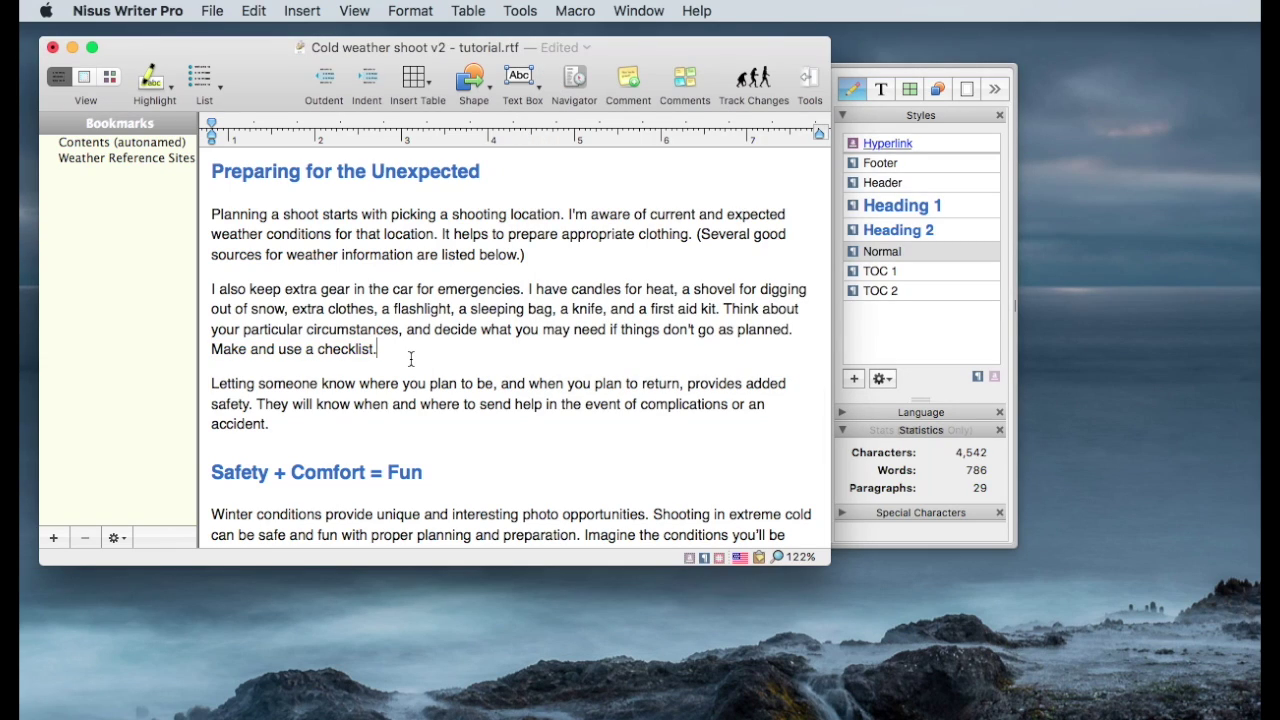
left_click(352, 349)
double_click(352, 349)
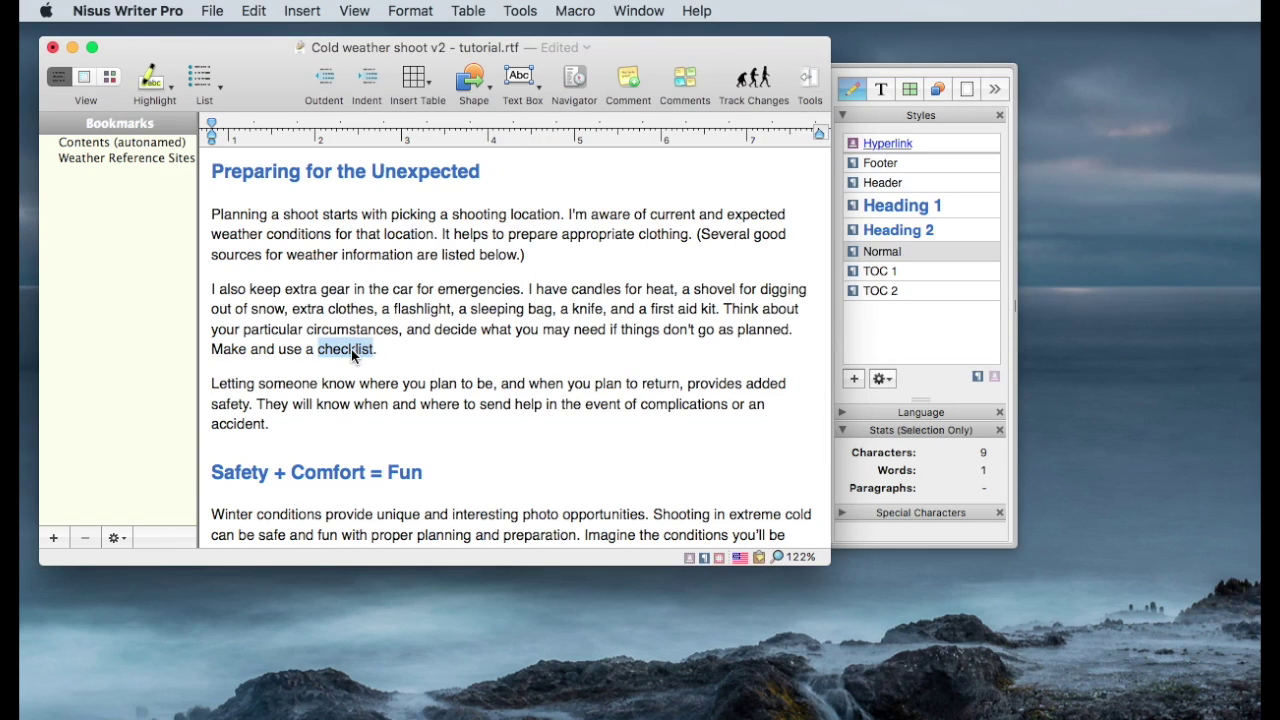
left_click(304, 11)
mouse_move(355, 344)
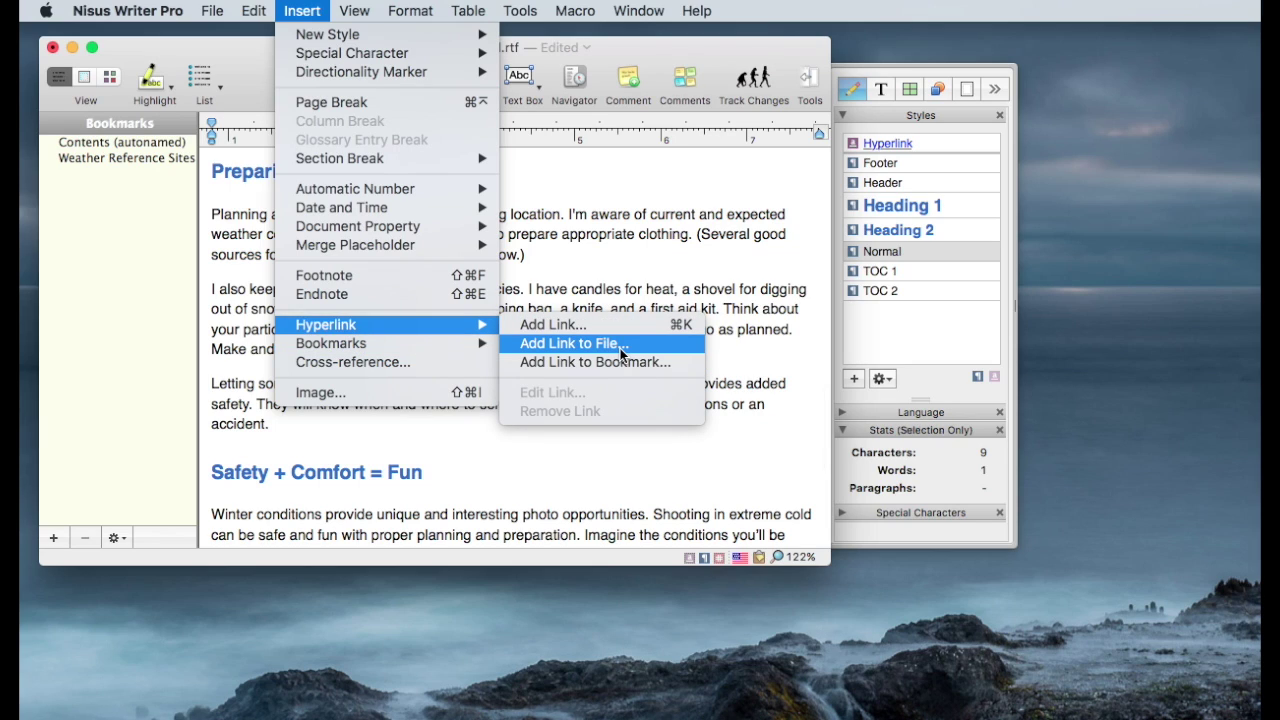
left_click(621, 345)
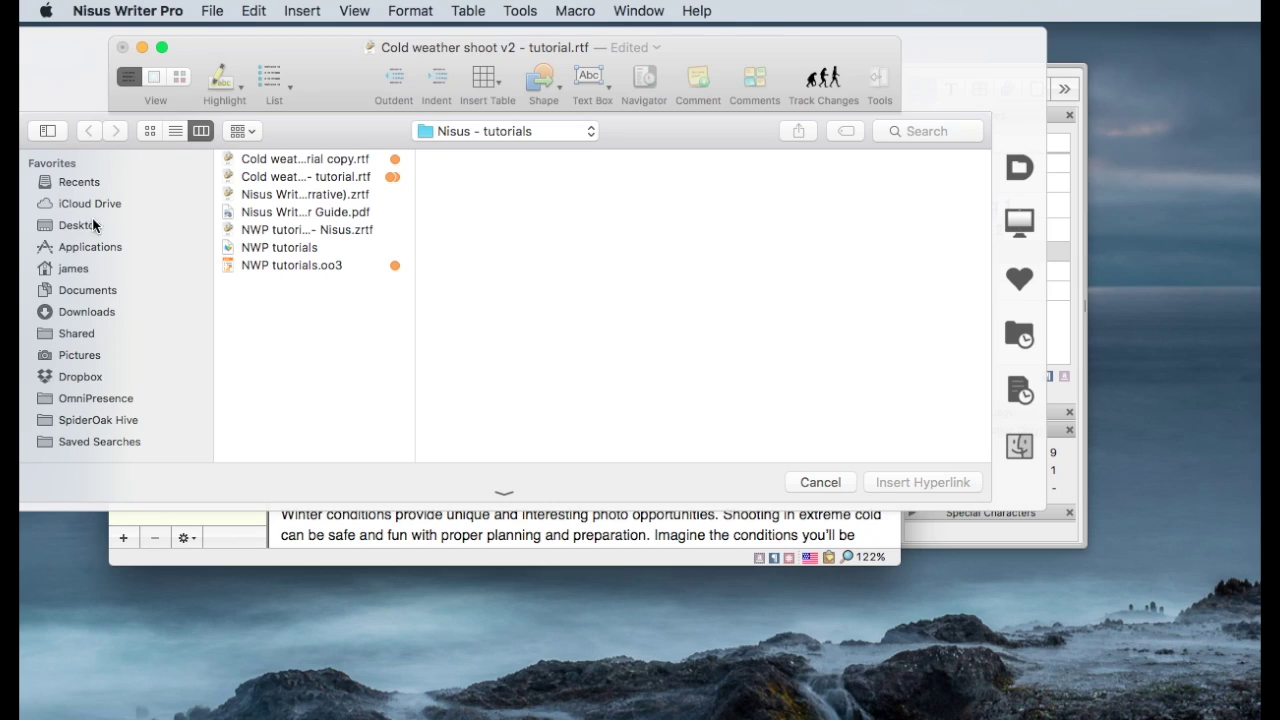
left_click(79, 227)
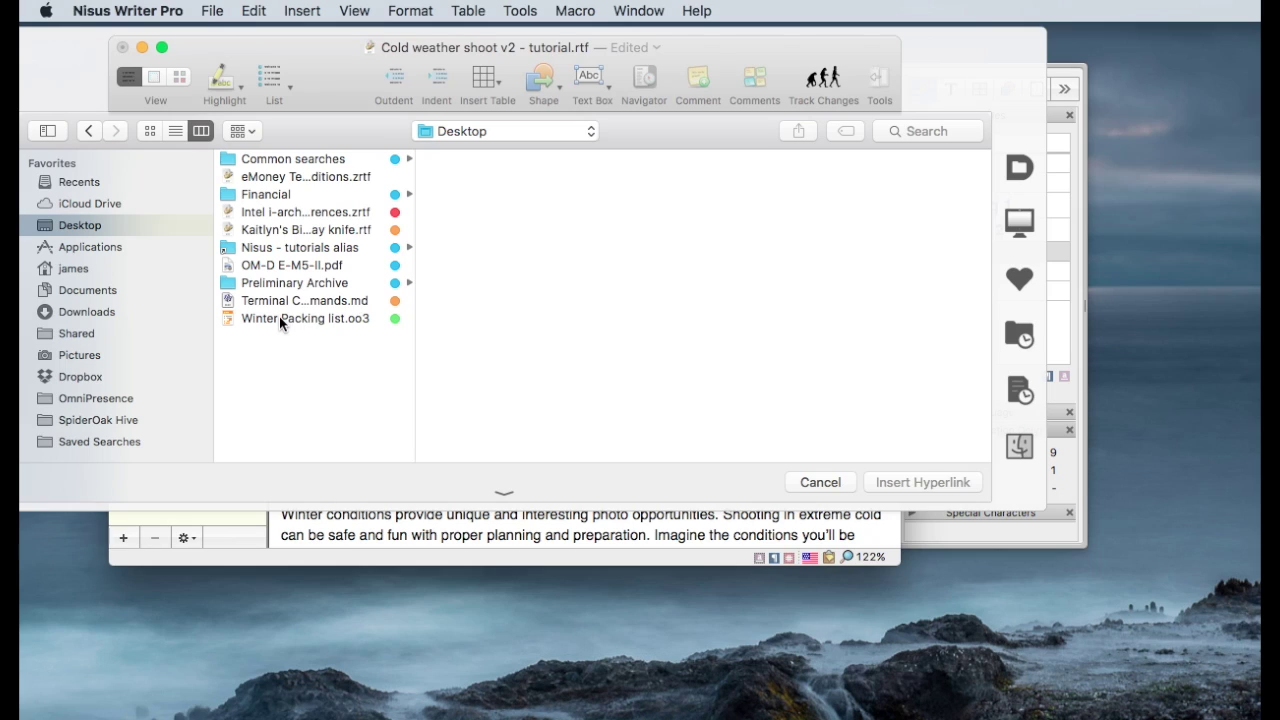
left_click(279, 318)
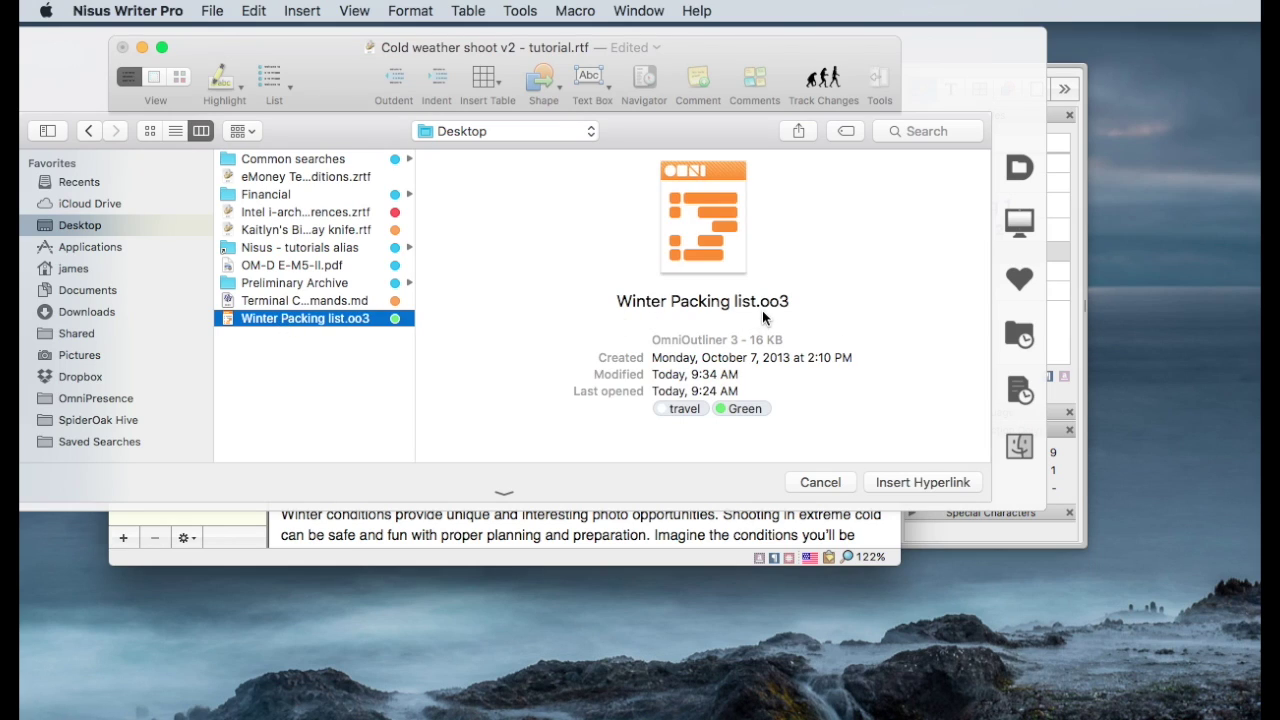
left_click(926, 483)
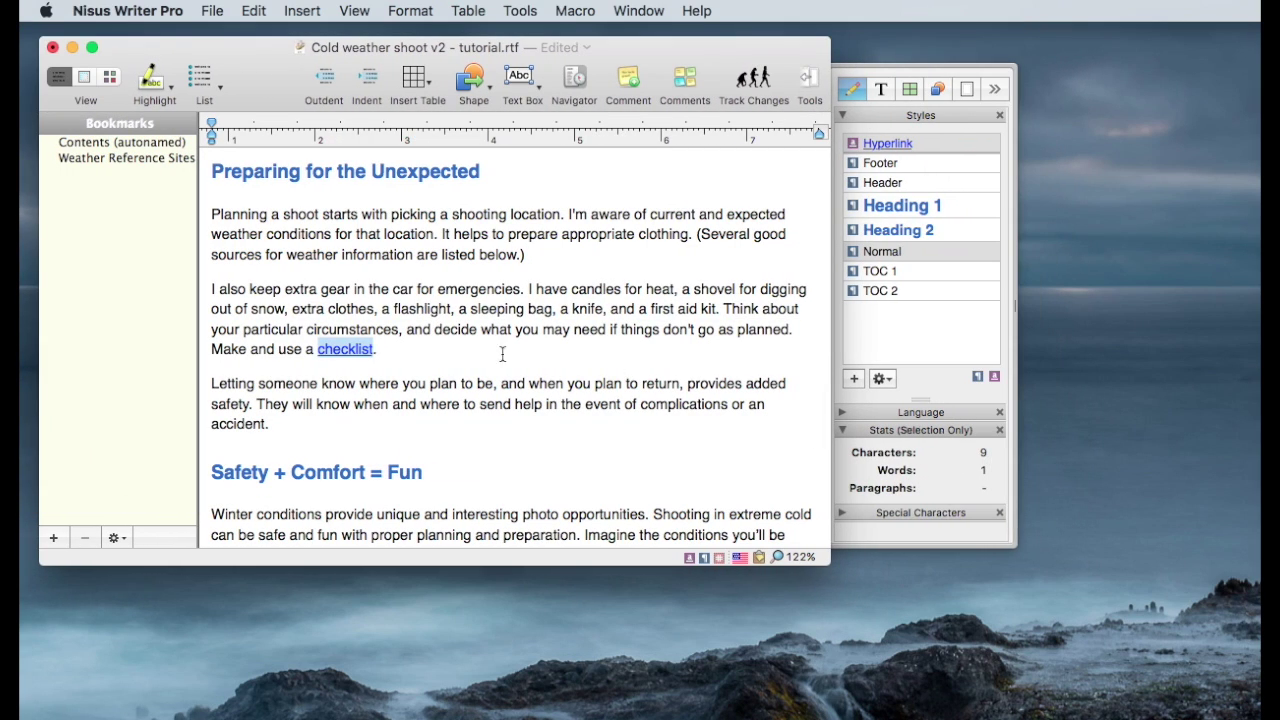
Test the "checklist" link, bring the opened packing list fully into view, and close it
left_click(394, 358)
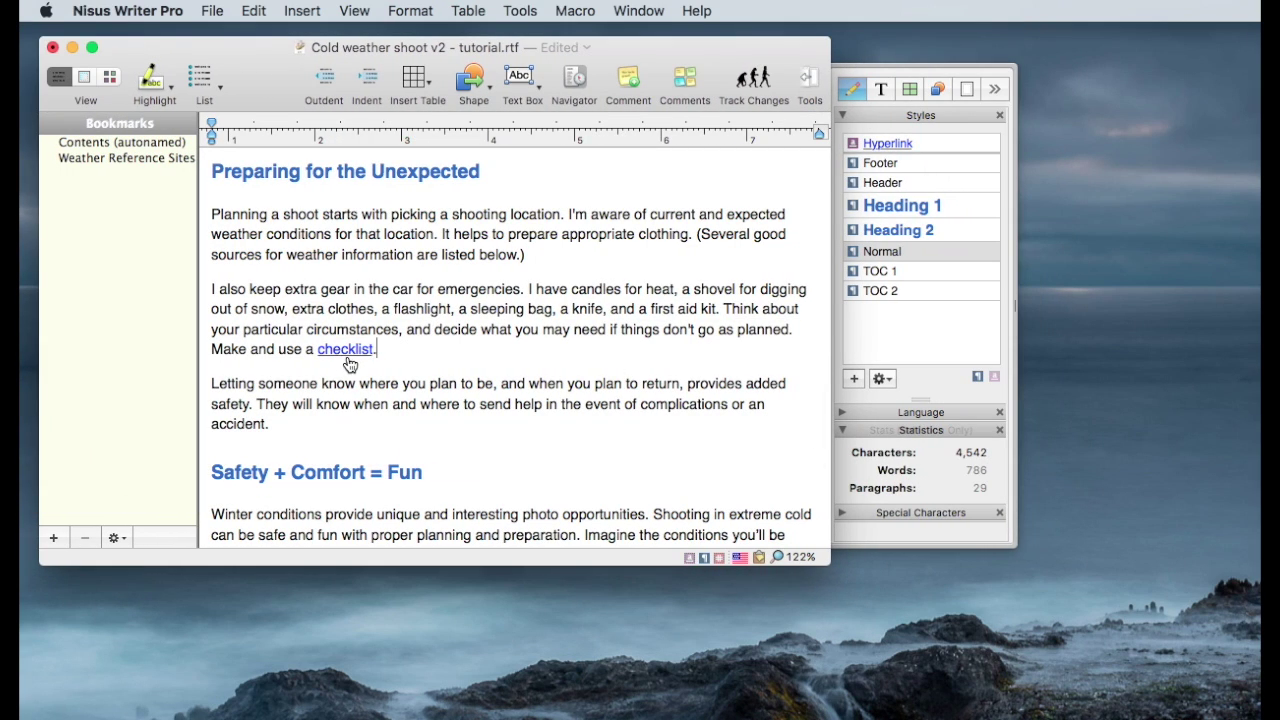
left_click(350, 361)
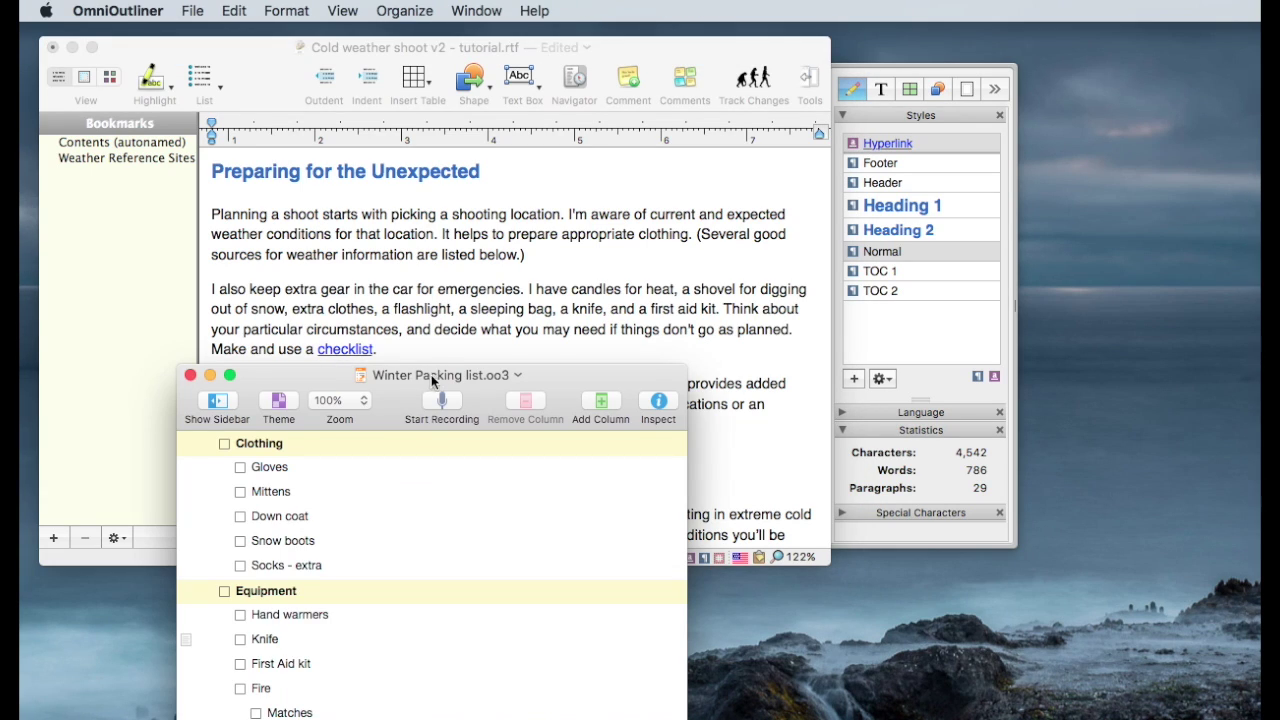
left_click_drag(430, 376, 519, 55)
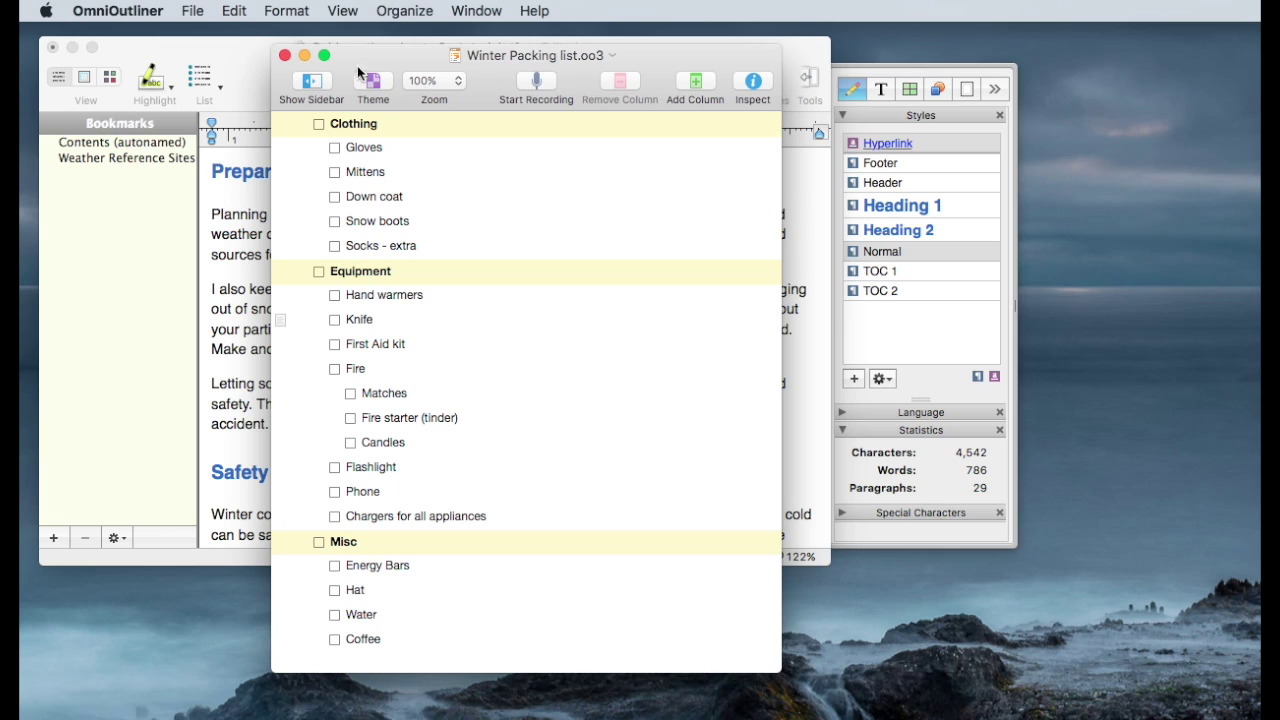
left_click(285, 55)
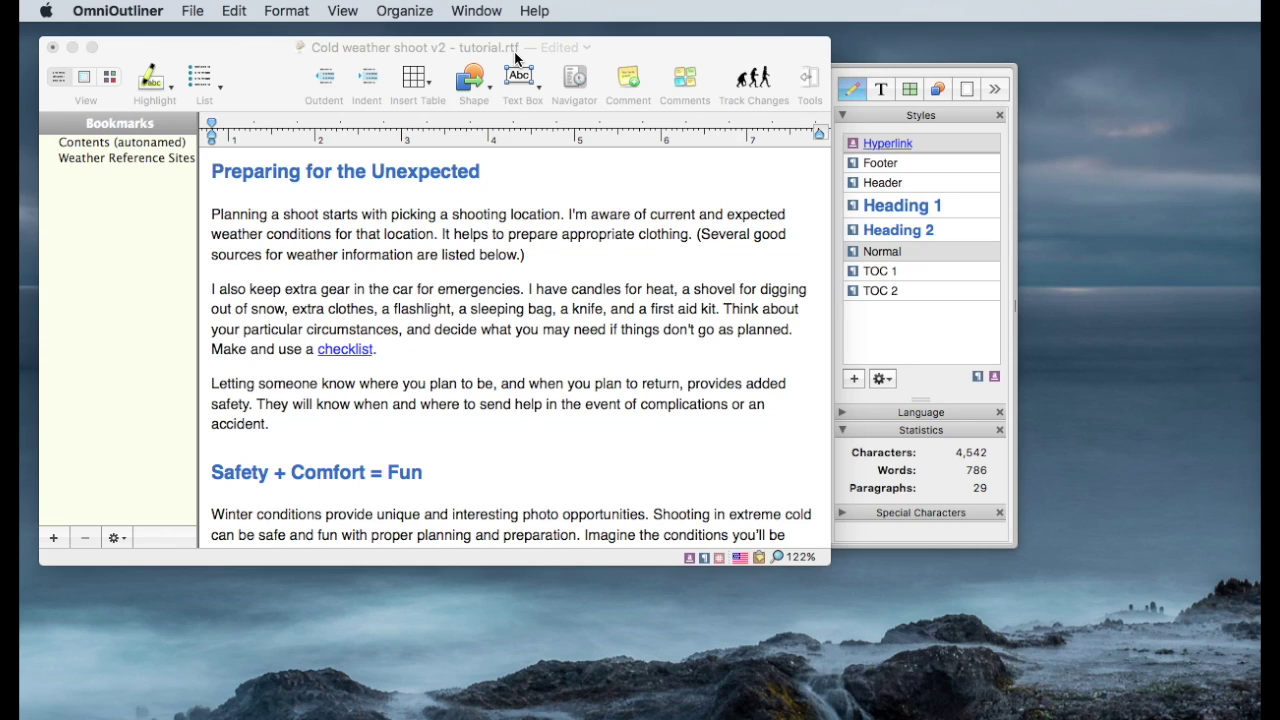
Switch to the Nisus Writer Pro User Guide in Preview and read the Quick Start instructions on adding a hyperlink to a file
left_click(535, 11)
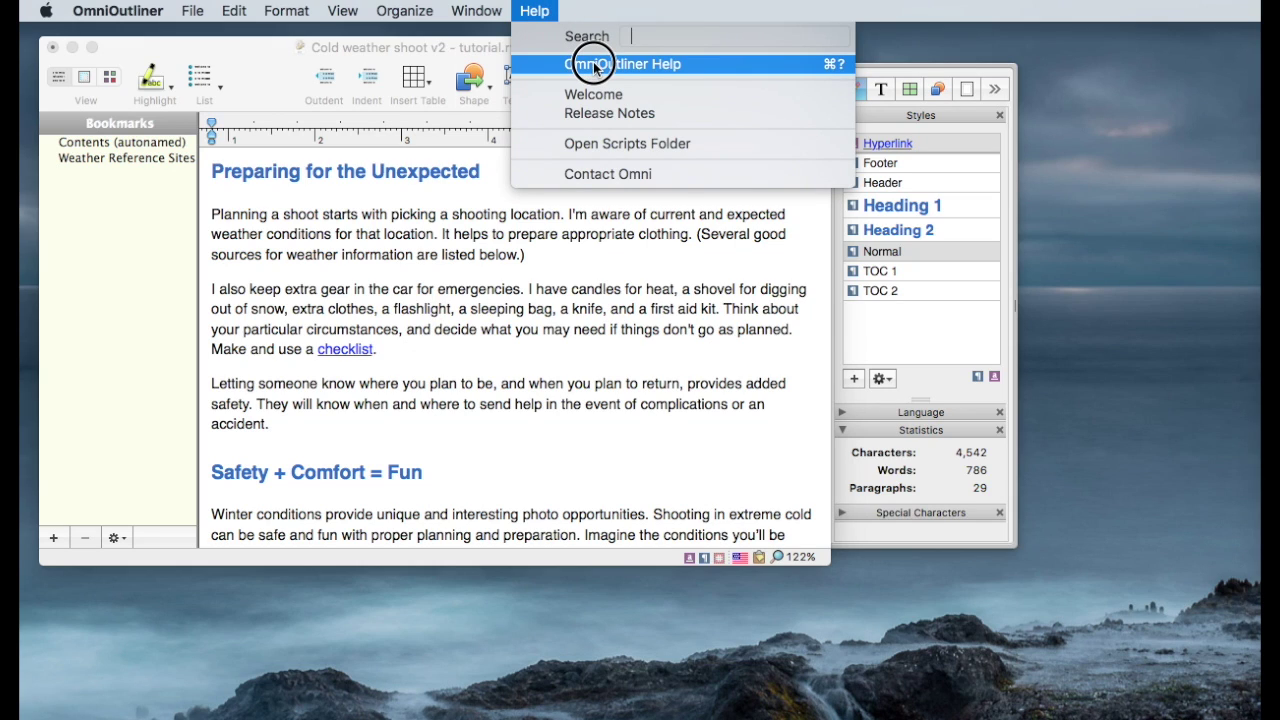
left_click(652, 494)
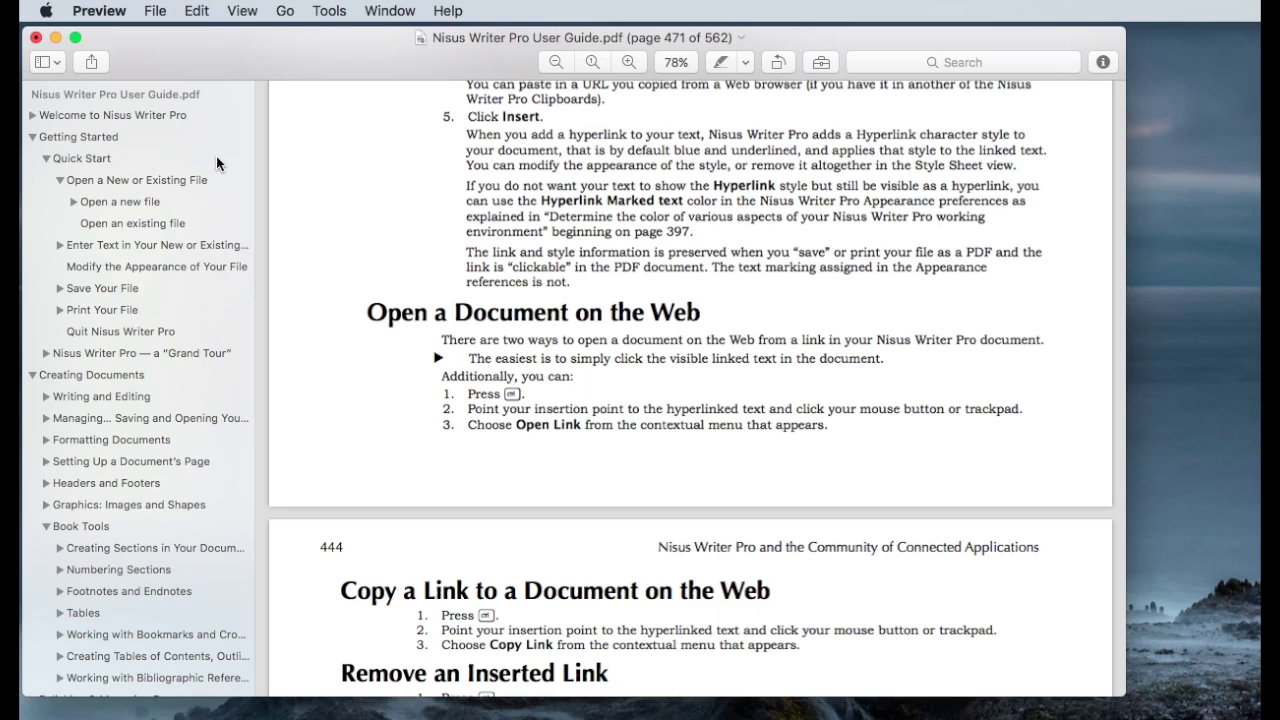
left_click(93, 160)
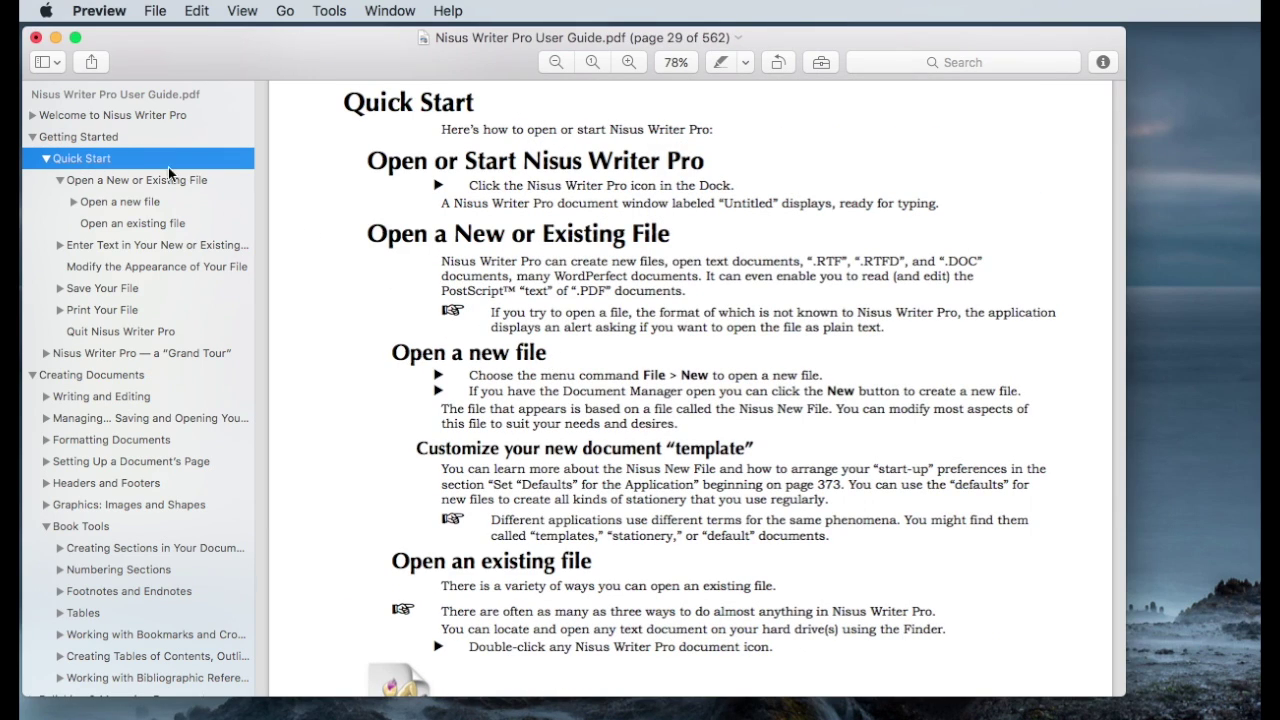
scroll(640, 413, "down", 10)
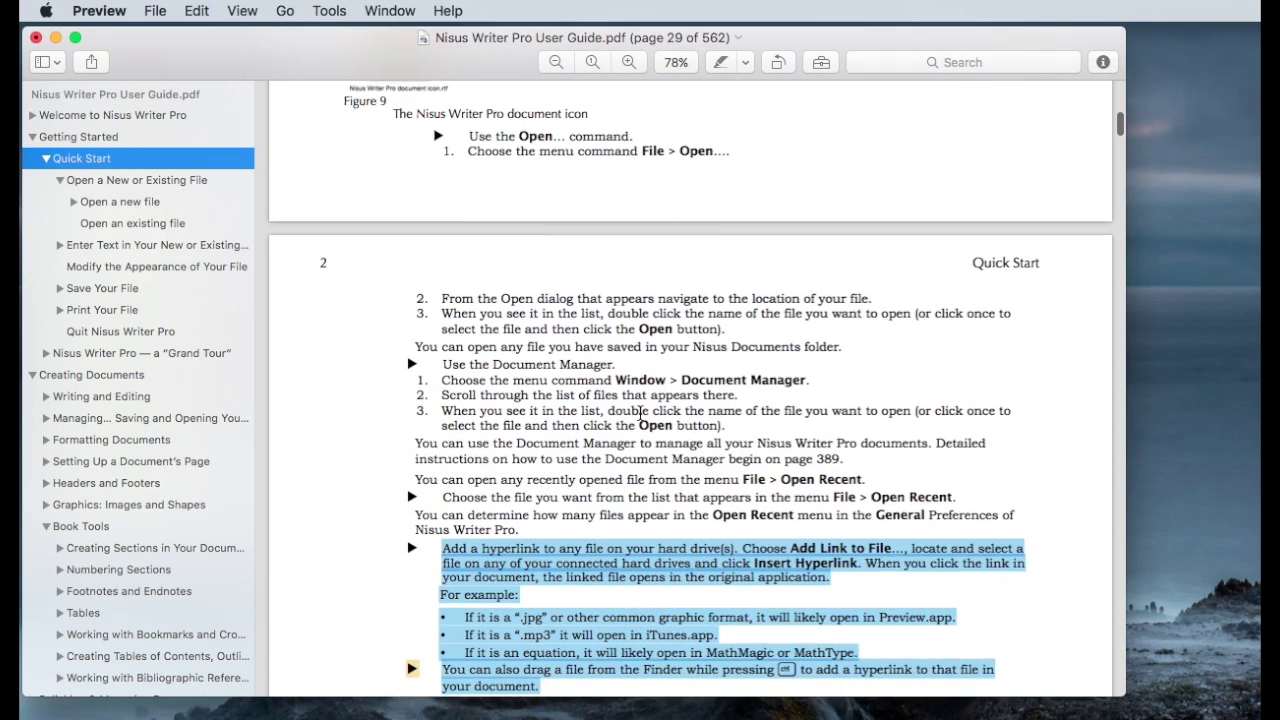
Finish reading the Quick Start hyperlink notes and go to Working with Bookmarks and Cross-references within Book Tools under Creating Documents
scroll(640, 413, "down", 5)
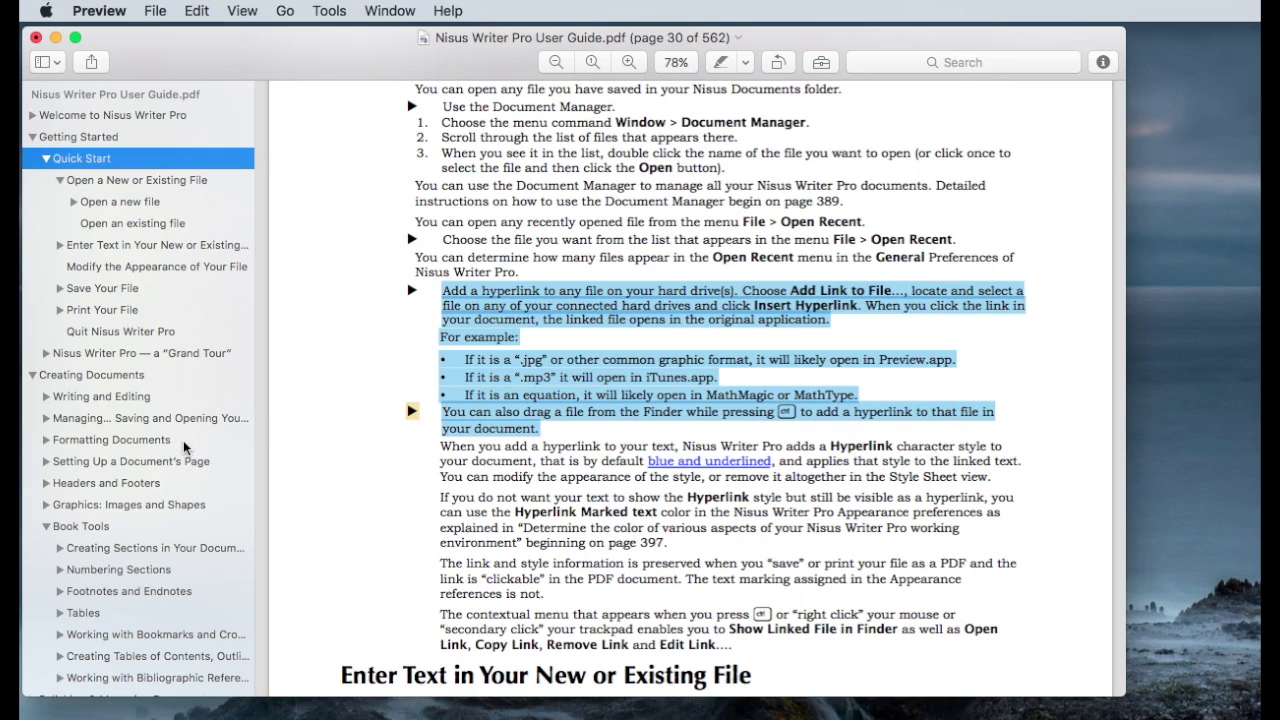
scroll(184, 447, "down", 5)
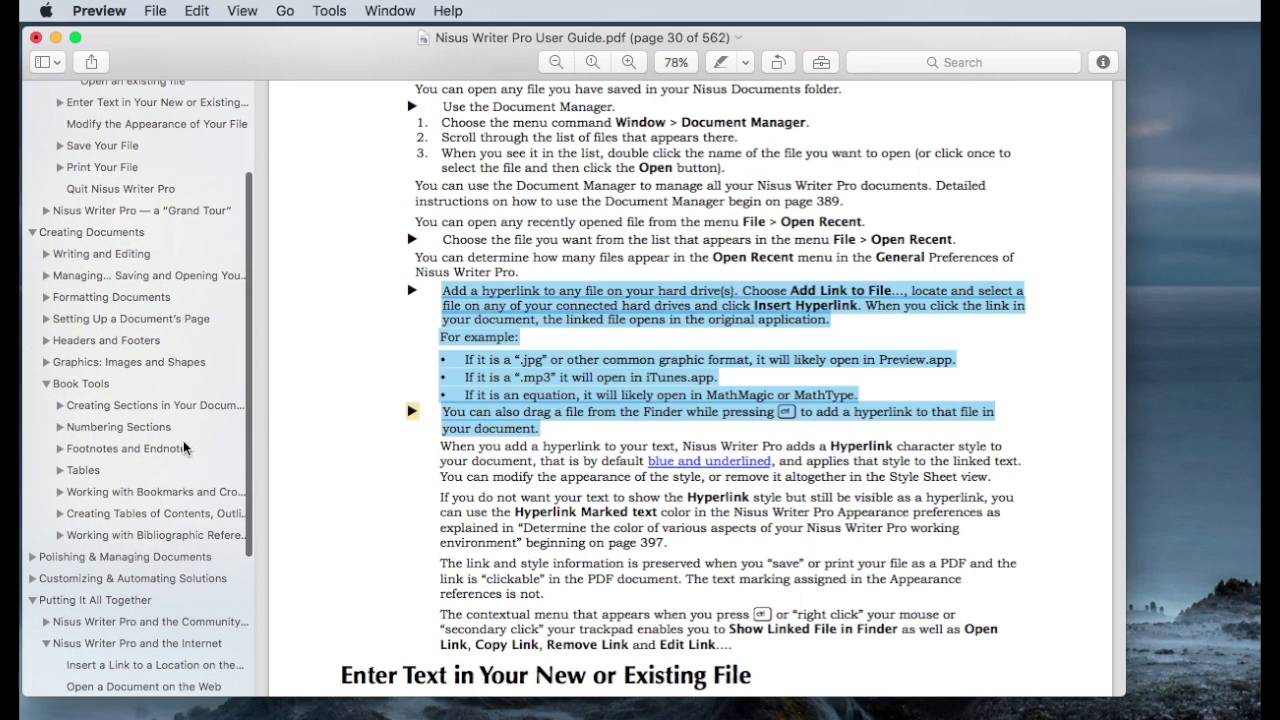
scroll(184, 447, "down", 2)
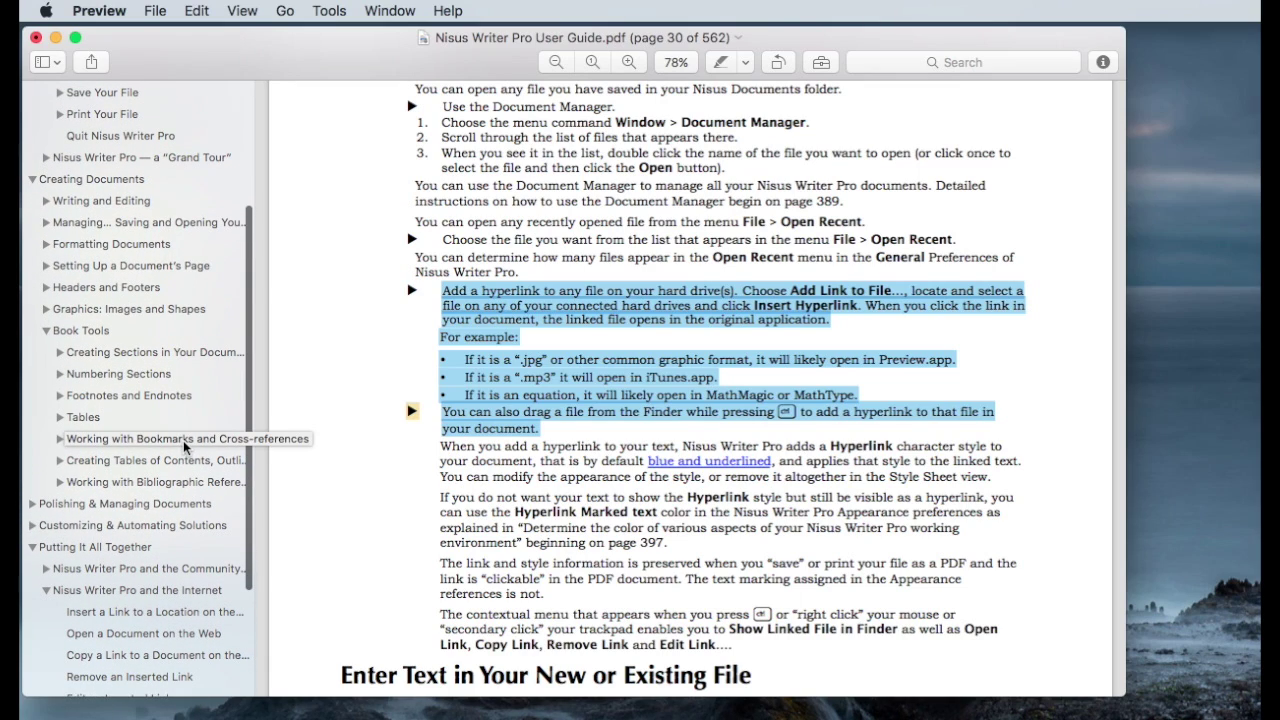
left_click(106, 184)
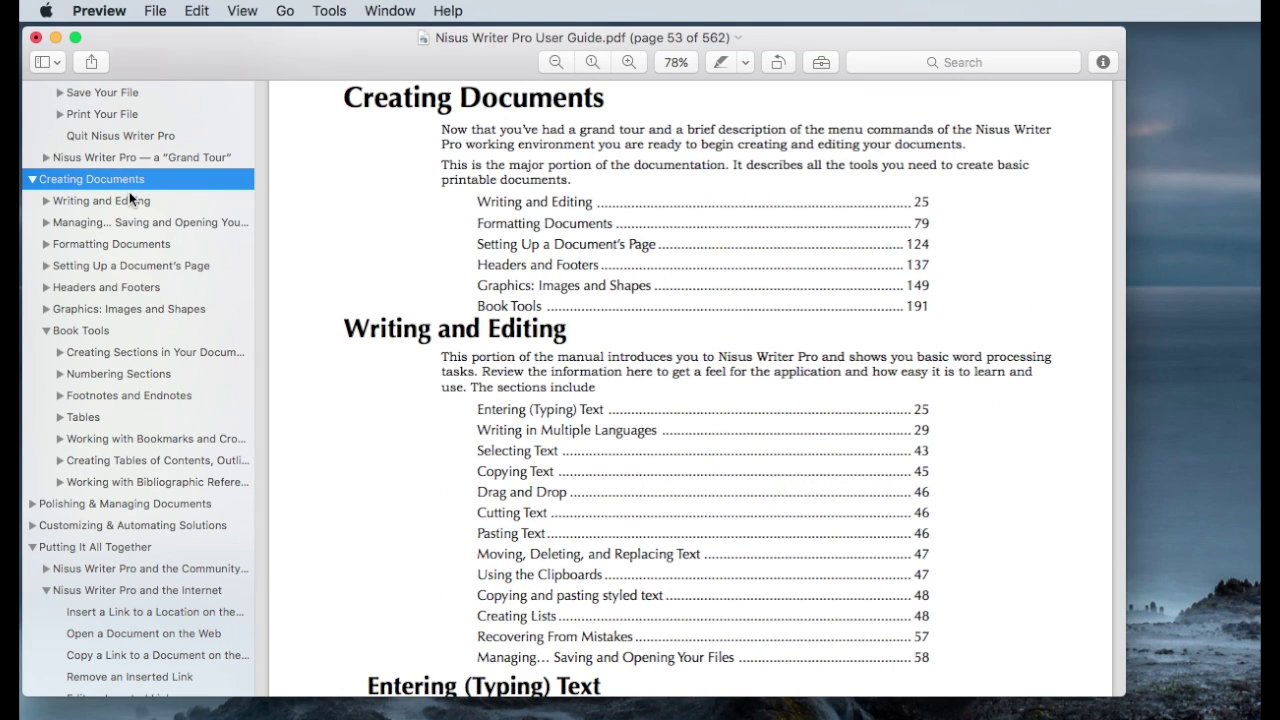
left_click(102, 336)
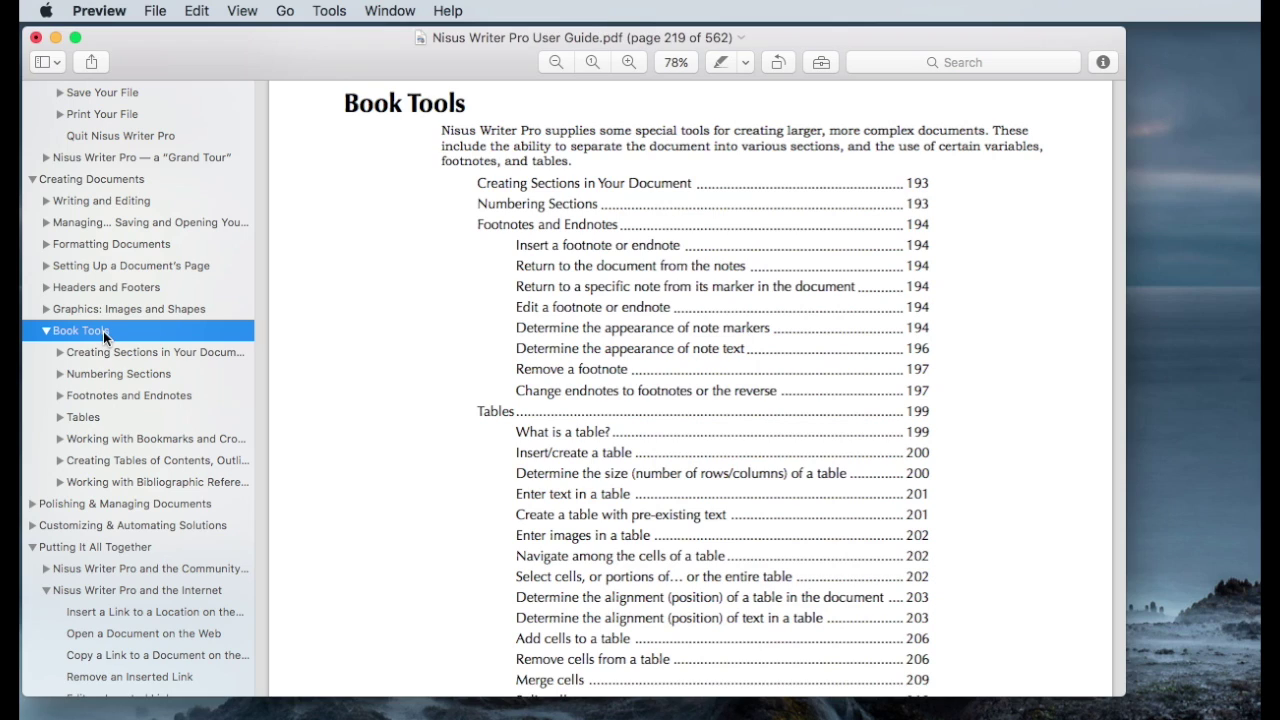
left_click(131, 438)
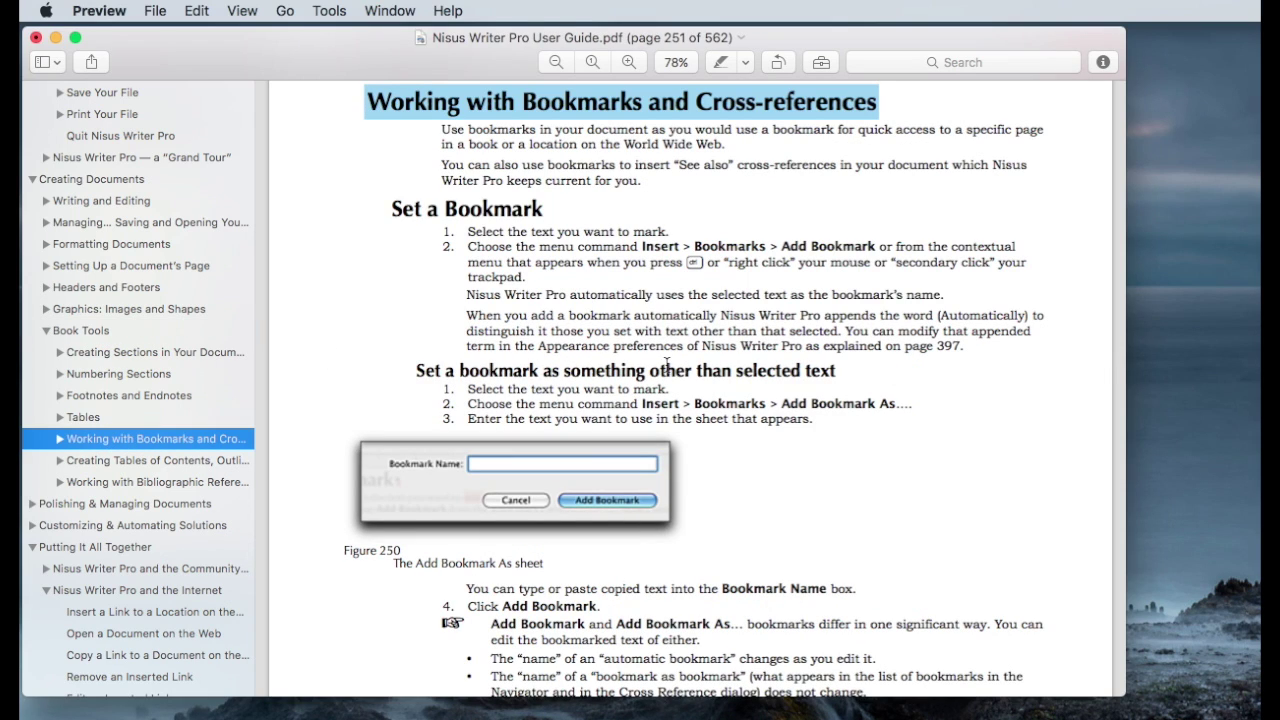
Read the guide's instructions on setting a bookmark with Add Bookmark As and displaying the bookmarks Navigator pane
scroll(666, 364, "down", 5)
scroll(666, 364, "down", 3)
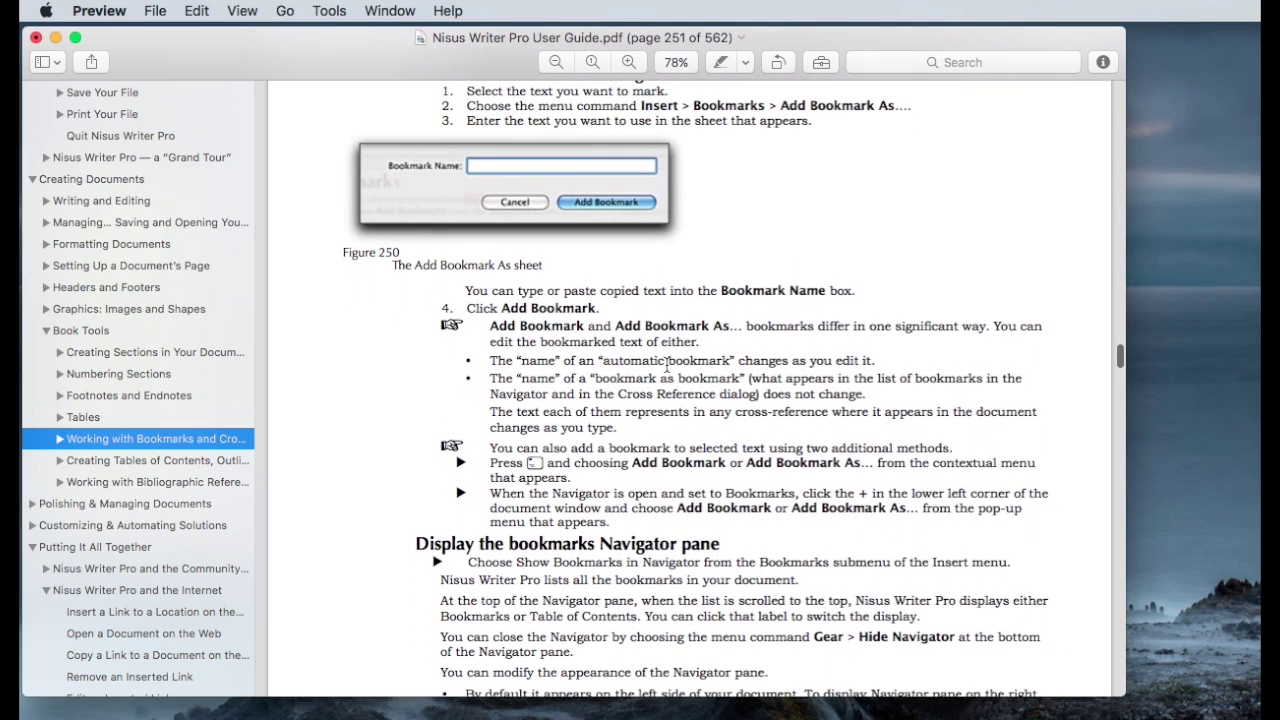
scroll(666, 364, "down", 1)
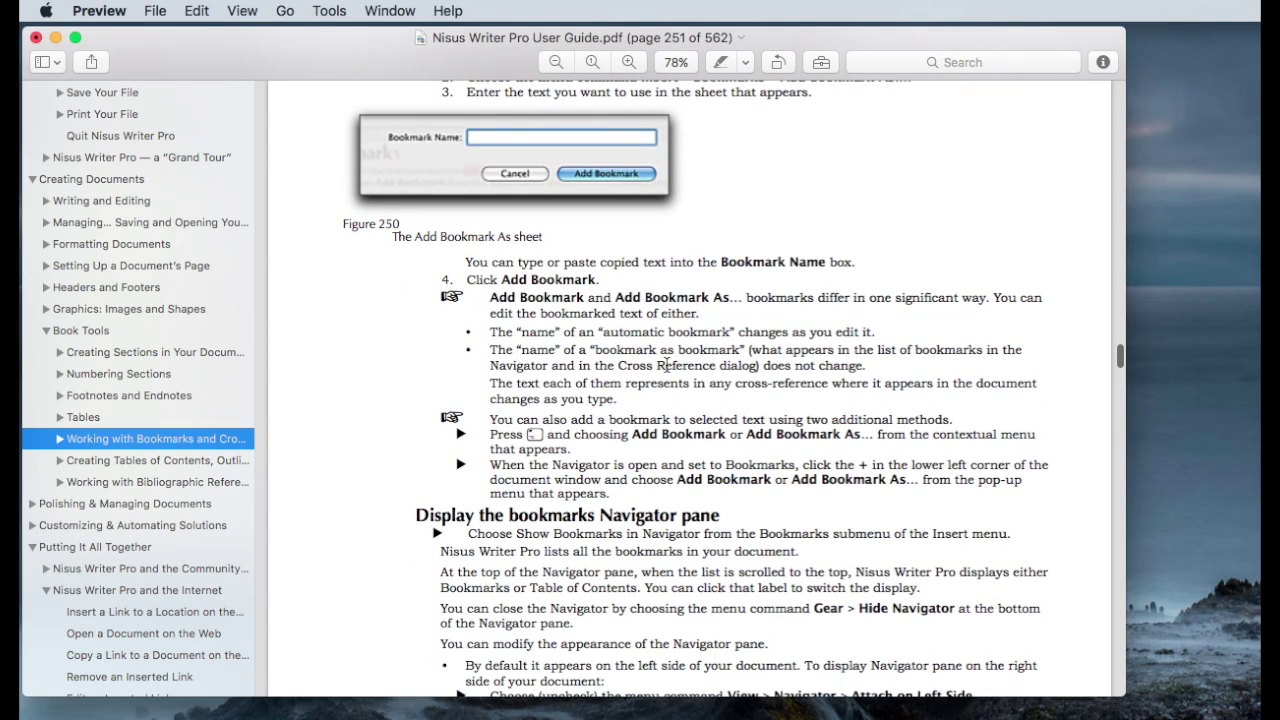
scroll(666, 364, "down", 2)
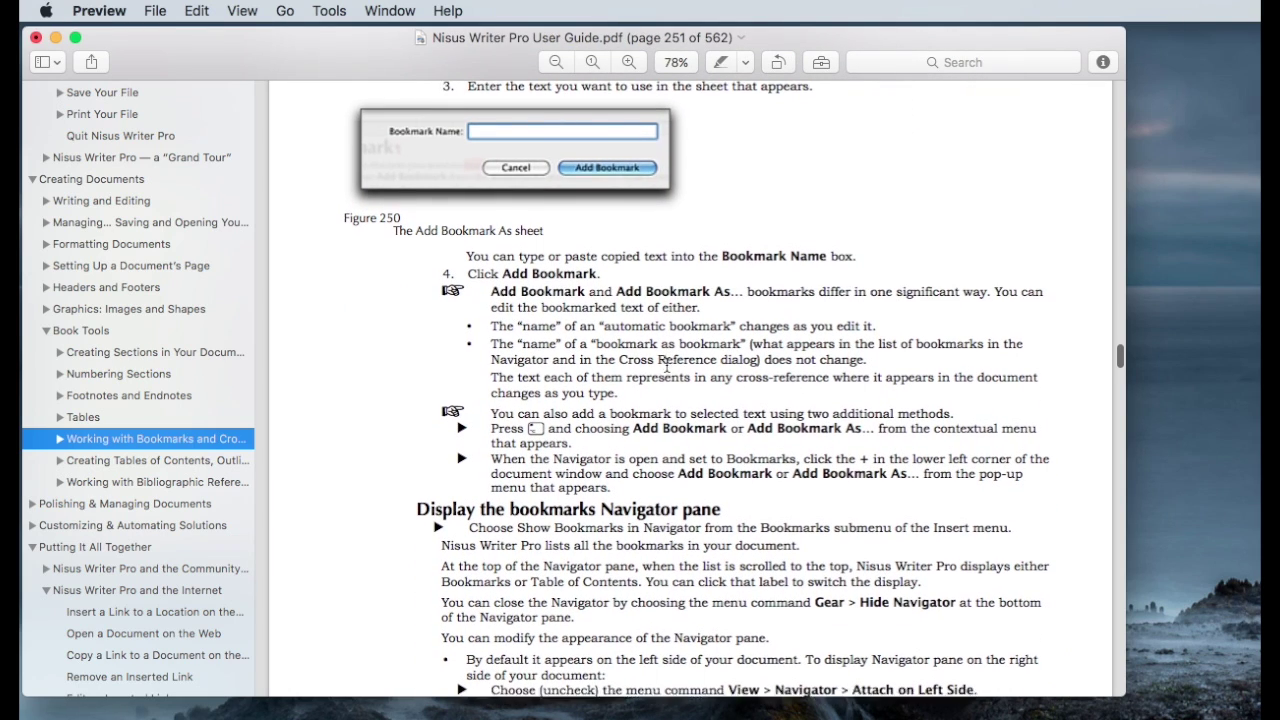
scroll(666, 366, "down", 1)
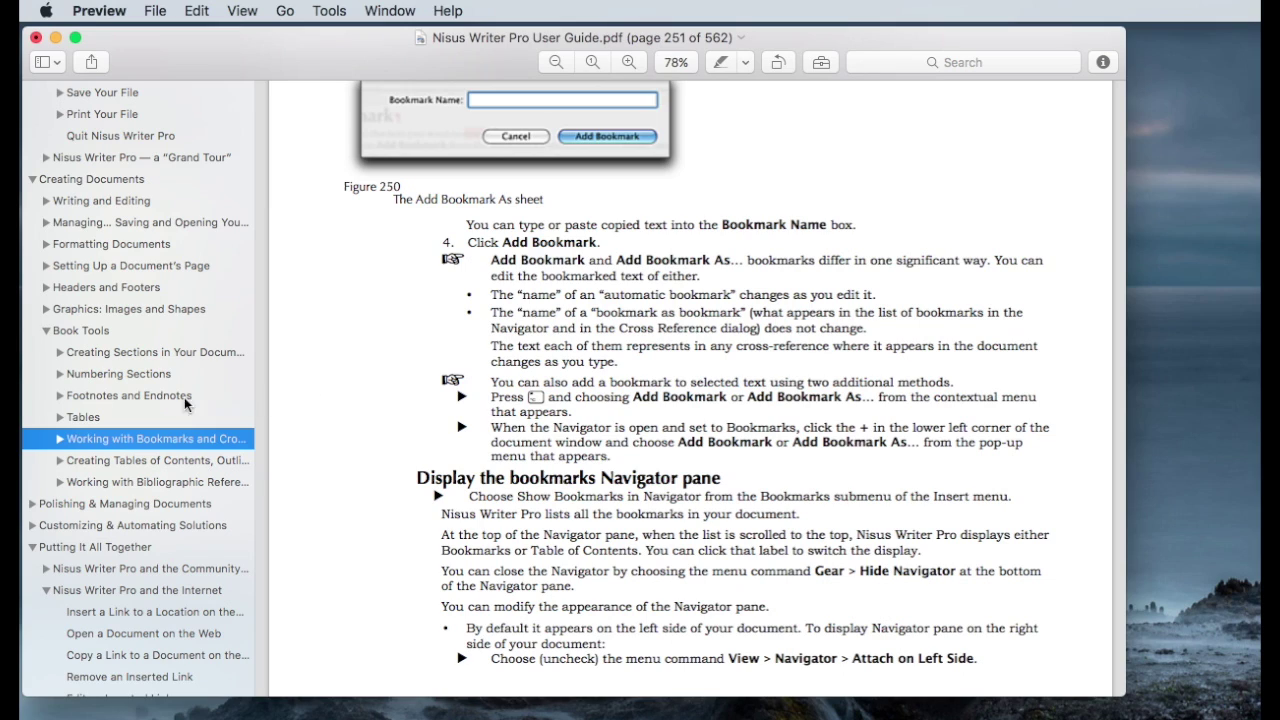
Go to the Nisus Writer Pro and the Internet section within the Putting It All Together part of the guide
scroll(175, 487, "down", 2)
scroll(172, 486, "down", 2)
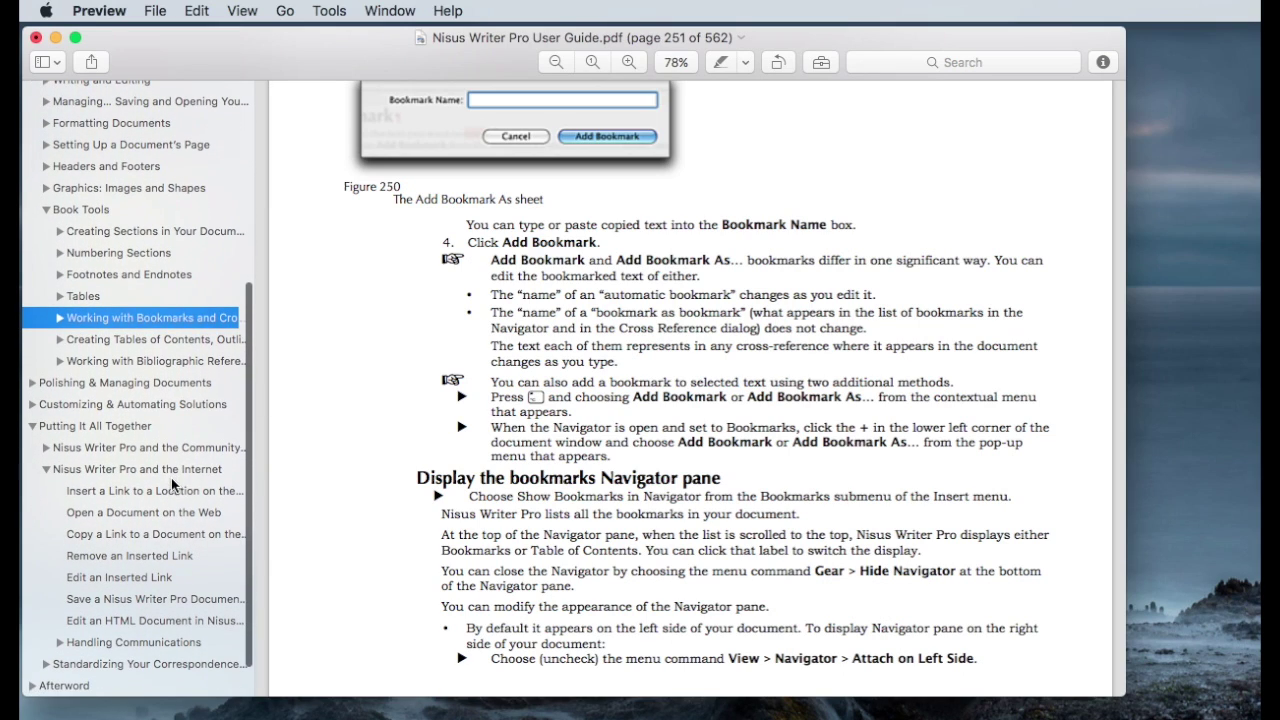
left_click(121, 426)
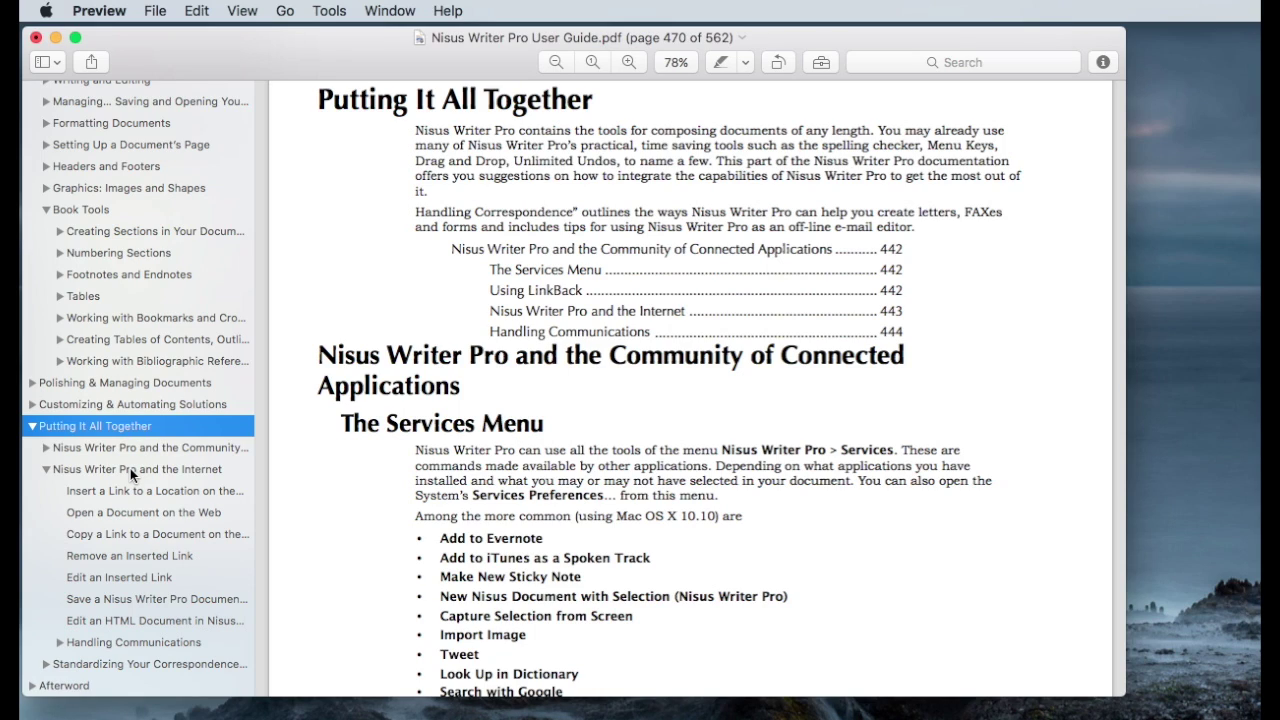
scroll(130, 484, "down", 2)
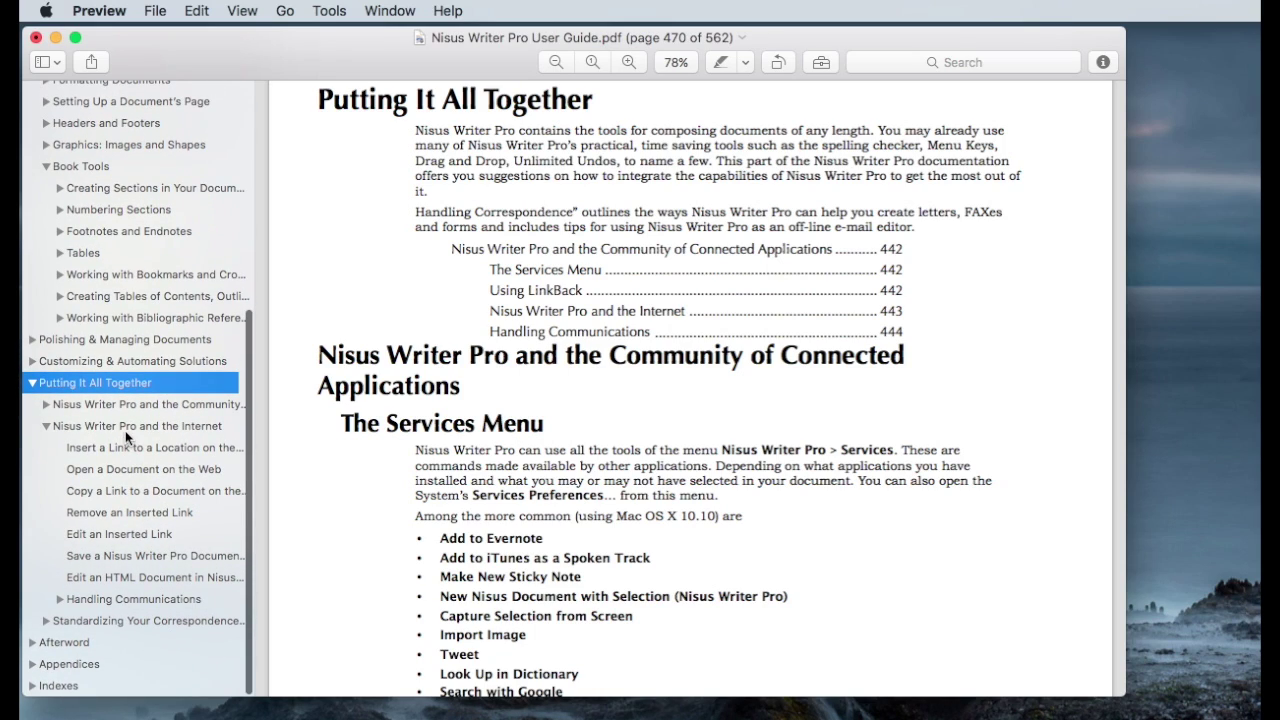
left_click(123, 429)
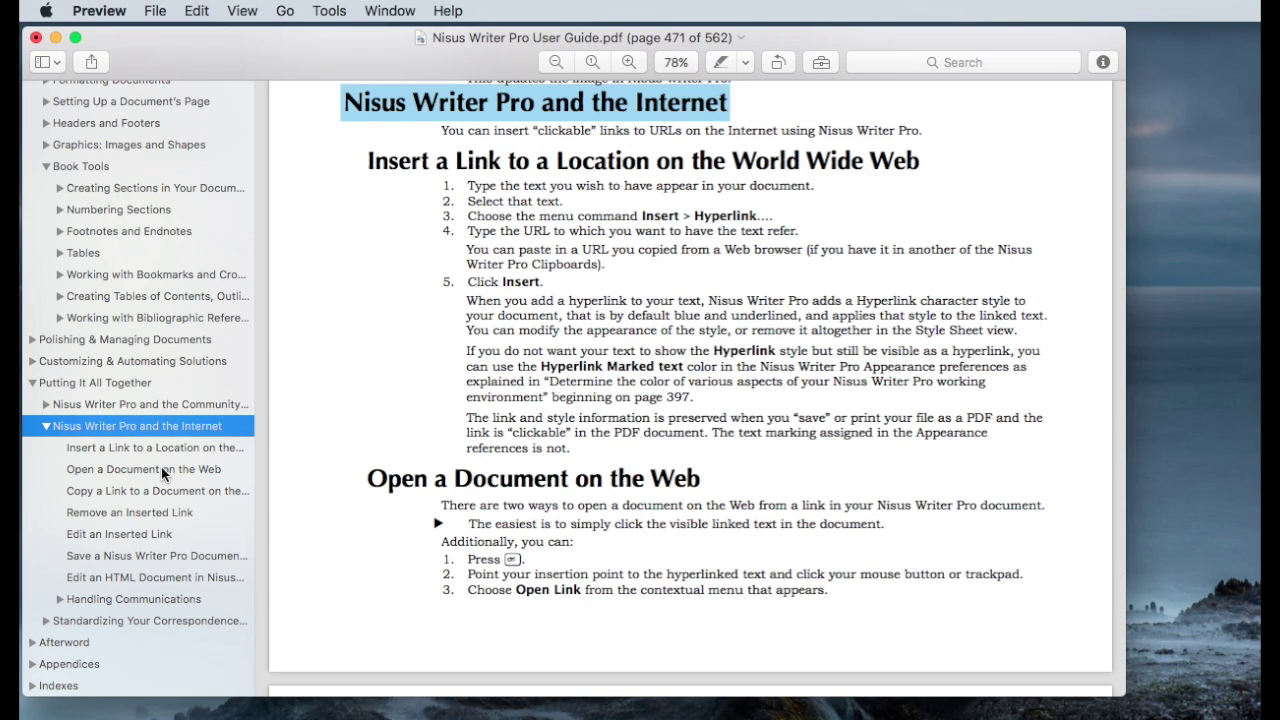
Read the instructions on opening, copying, removing and editing web links and on saving a document as HTML
scroll(372, 508, "down", 3)
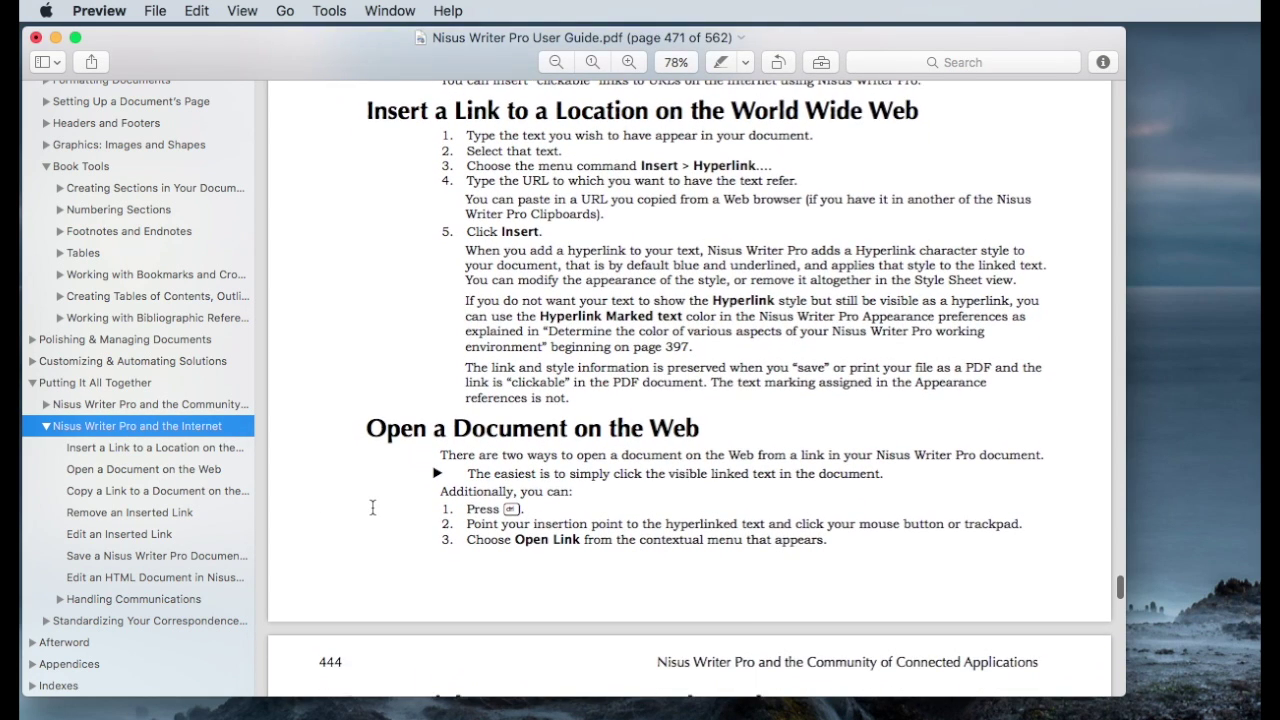
scroll(372, 508, "down", 7)
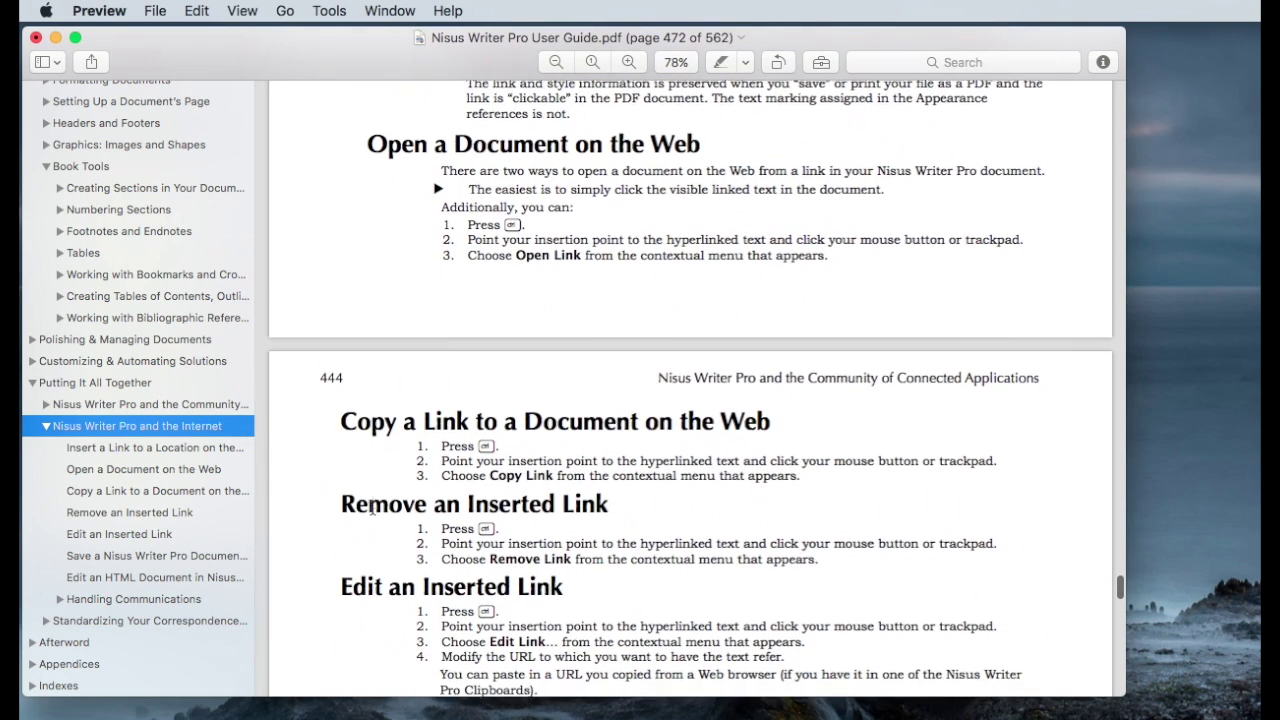
scroll(372, 510, "down", 5)
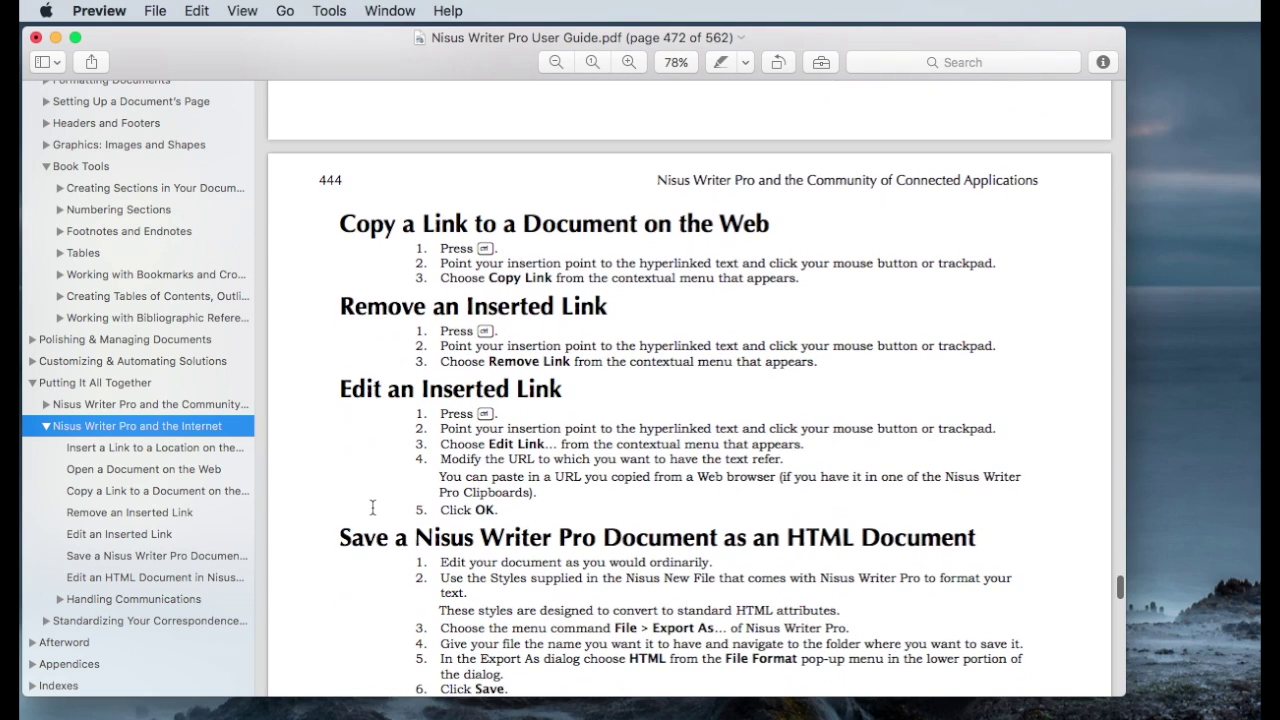
scroll(372, 508, "down", 2)
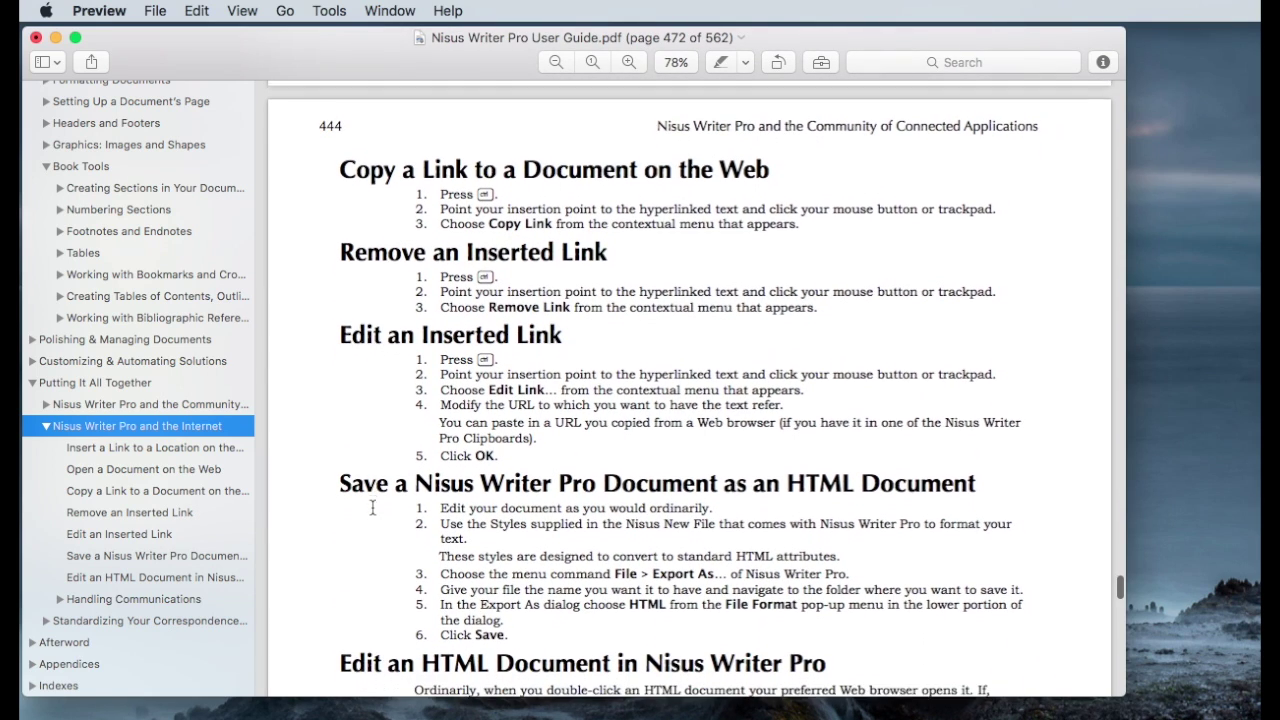
scroll(372, 508, "down", 1)
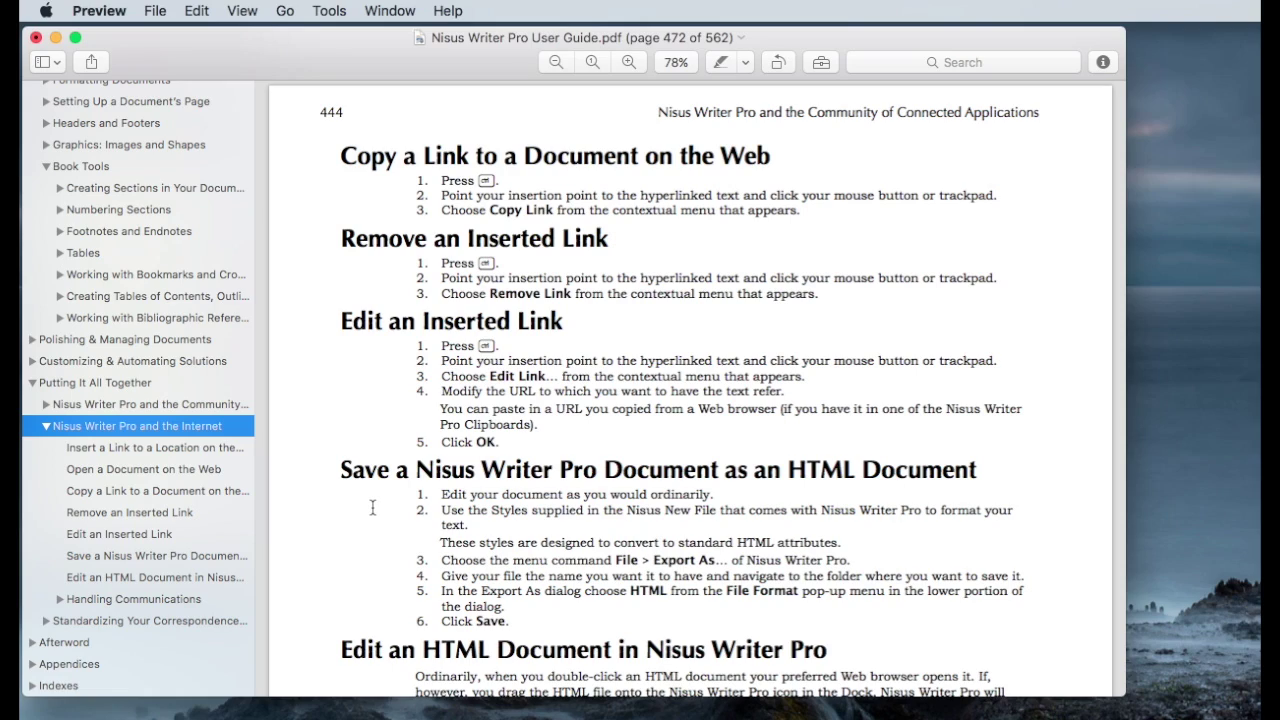